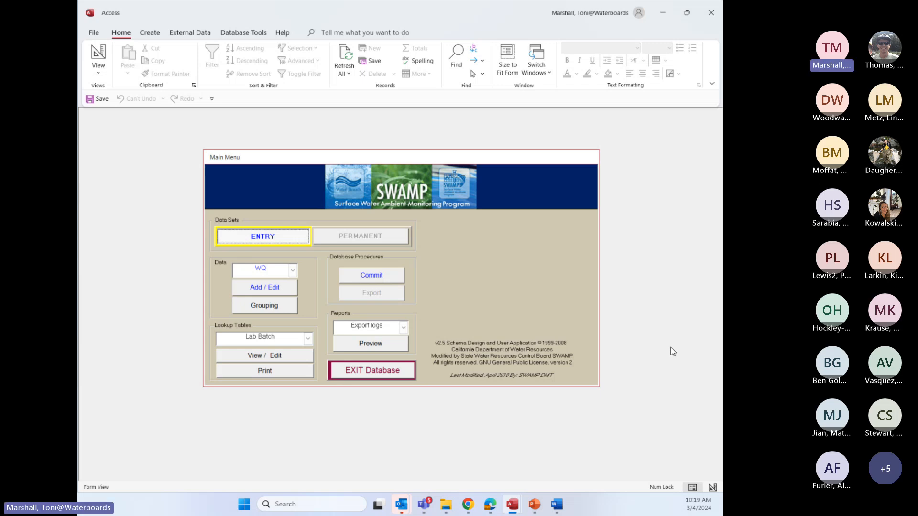
Move the WQ_Refresh_Shell_2023_12_12 database file towards the middle of the desktop and open the database
{"action": "left_click", "coordinate": [664, 16]}
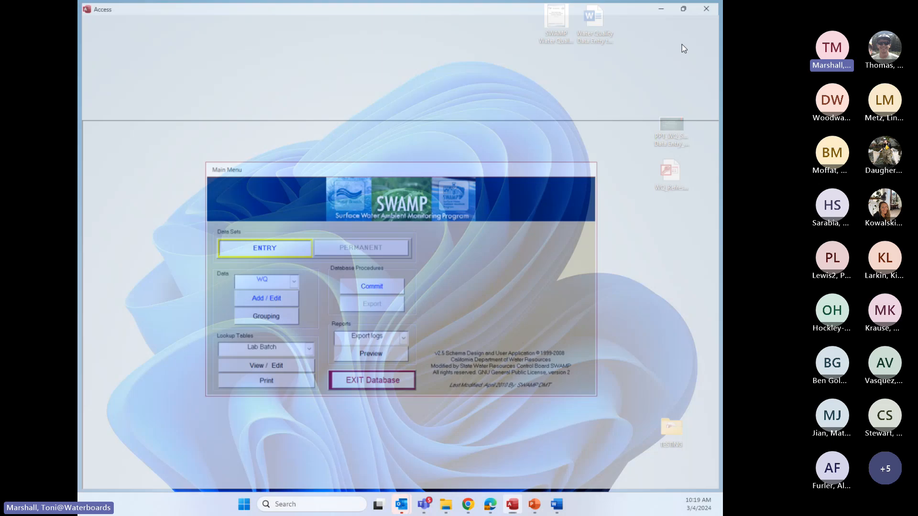
{"action": "left_click_drag", "start_coordinate": [669, 172], "coordinate": [426, 206]}
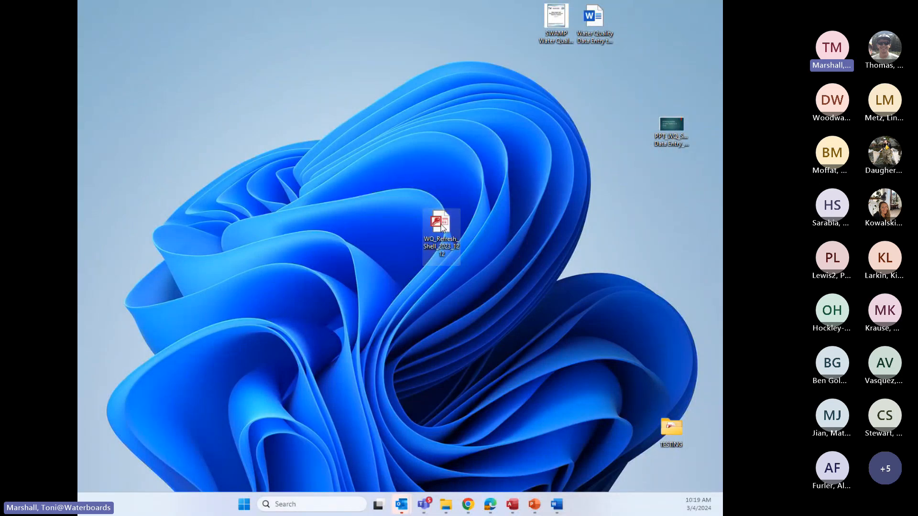
{"action": "left_click_drag", "start_coordinate": [439, 225], "coordinate": [422, 179]}
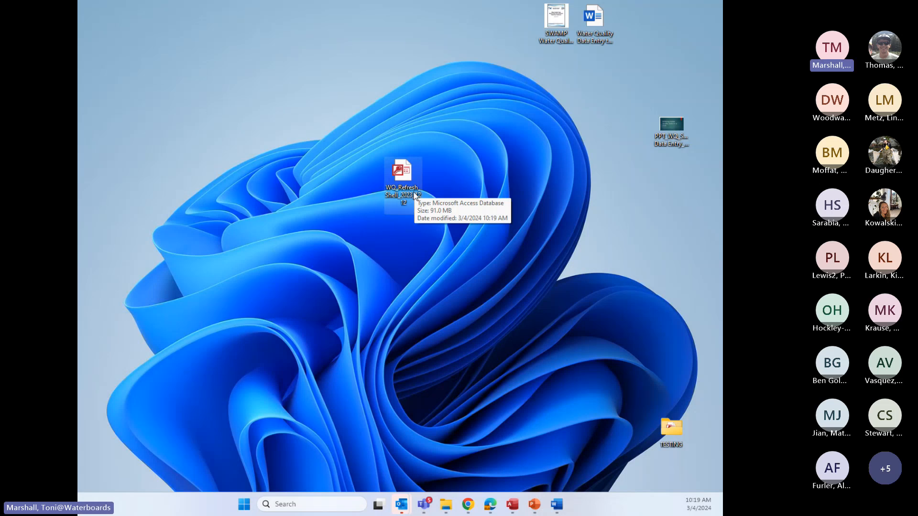
{"action": "double_click", "coordinate": [406, 172]}
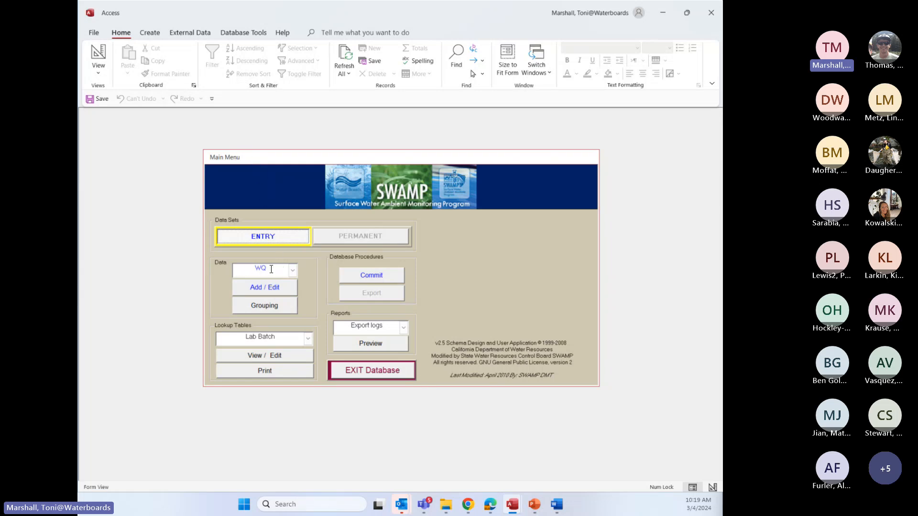
Choose WQ as the data type for the Entry data set and open its add/edit form
{"action": "left_click", "coordinate": [292, 271]}
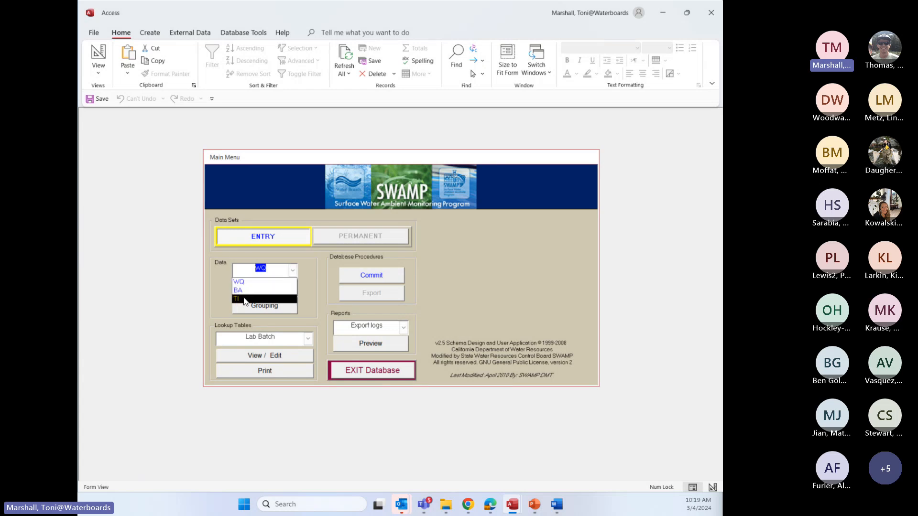
{"action": "left_click", "coordinate": [258, 283]}
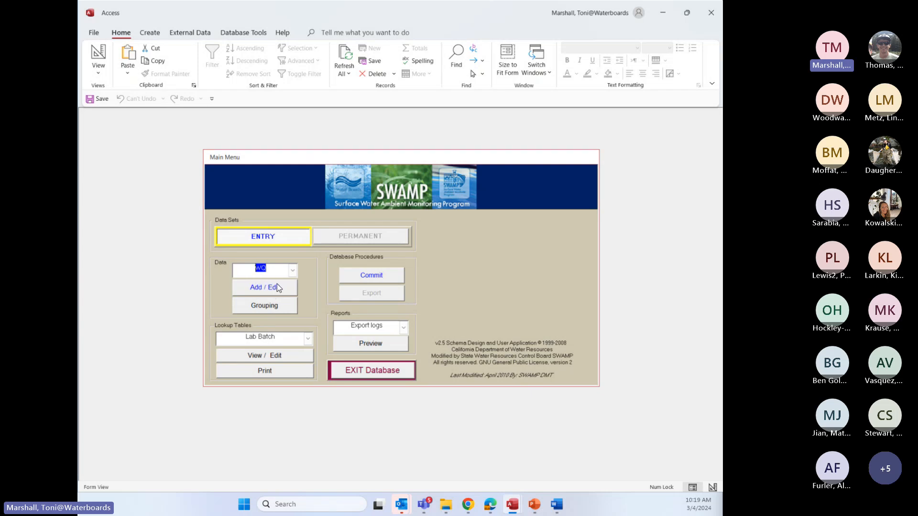
{"action": "left_click", "coordinate": [260, 287]}
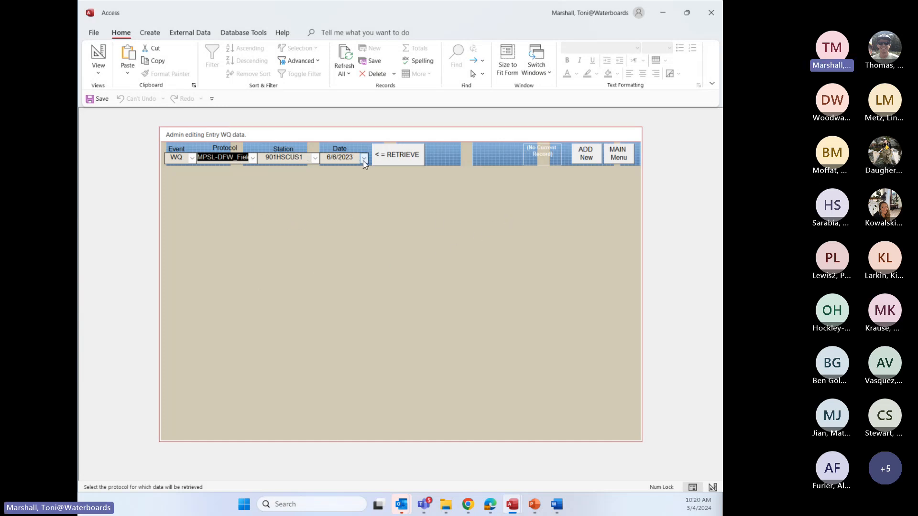
Retrieve the WQ sample for station 901HSCUS1 dated 6/6/2023
{"action": "left_click", "coordinate": [315, 158]}
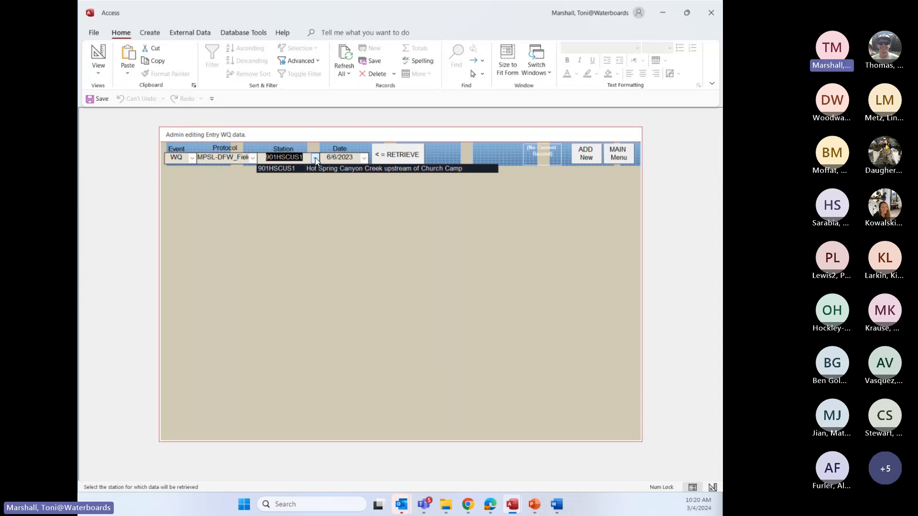
{"action": "left_click", "coordinate": [292, 170]}
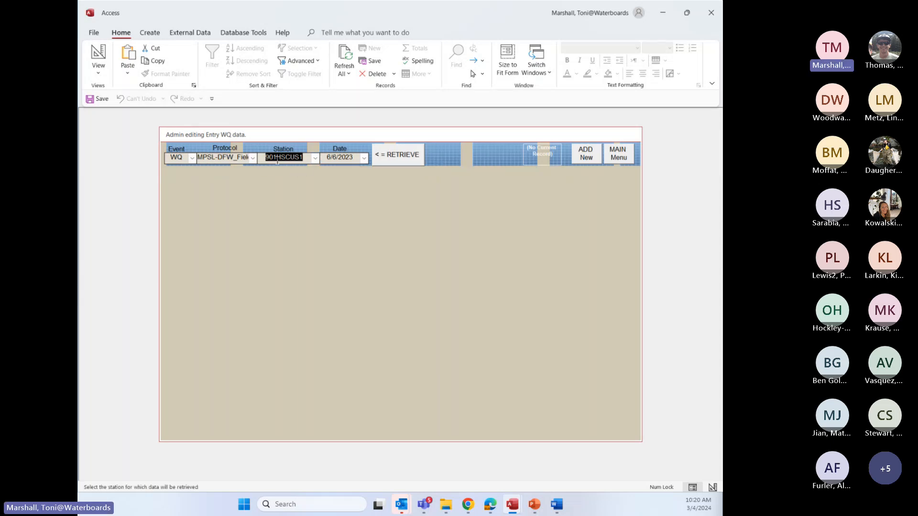
{"action": "left_click", "coordinate": [388, 155]}
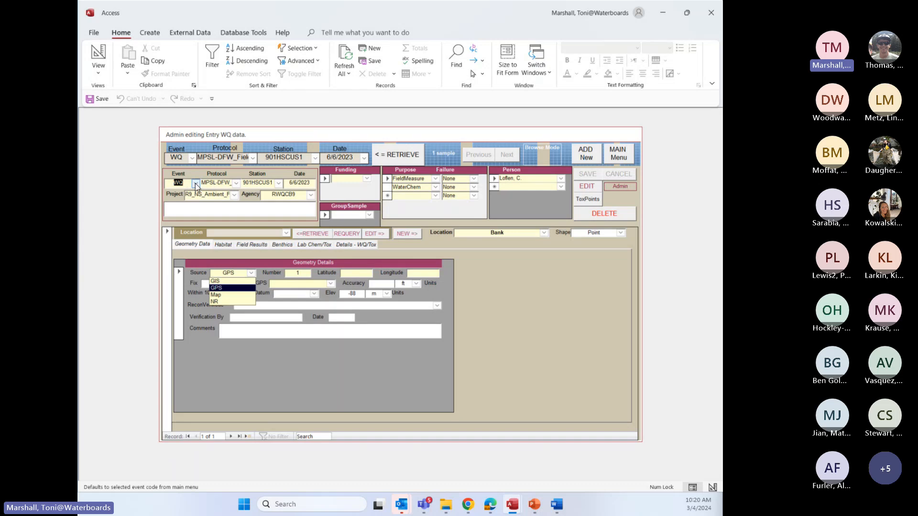
Examine the available protocol, station, project and agency choices in the retrieved sample's header
{"action": "left_click", "coordinate": [236, 183]}
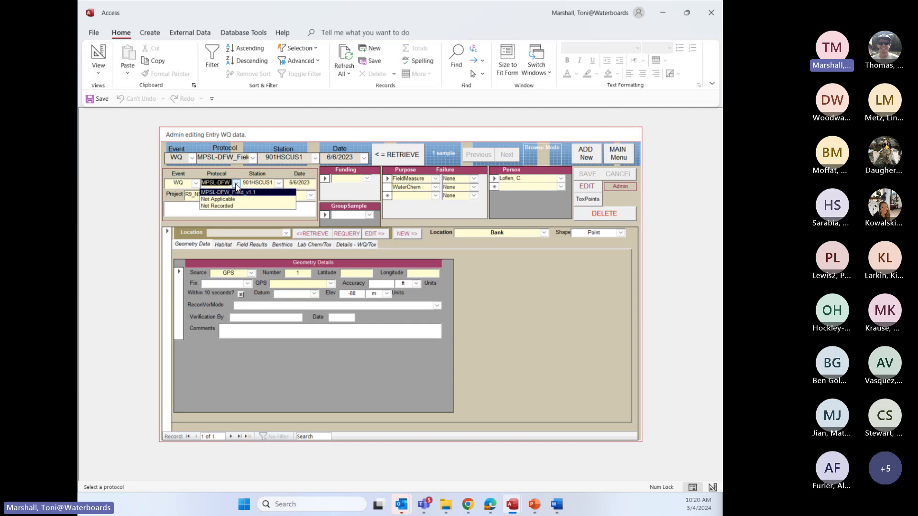
{"action": "left_click", "coordinate": [236, 186]}
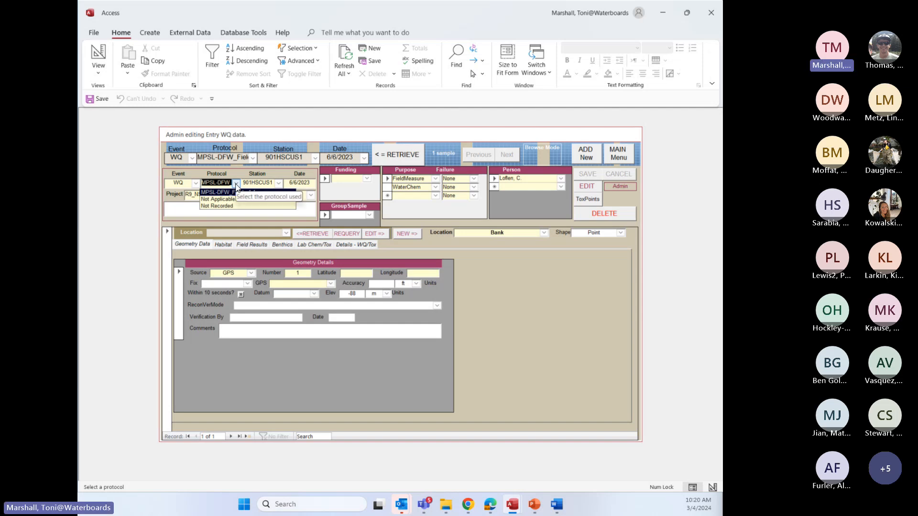
{"action": "left_click", "coordinate": [279, 183]}
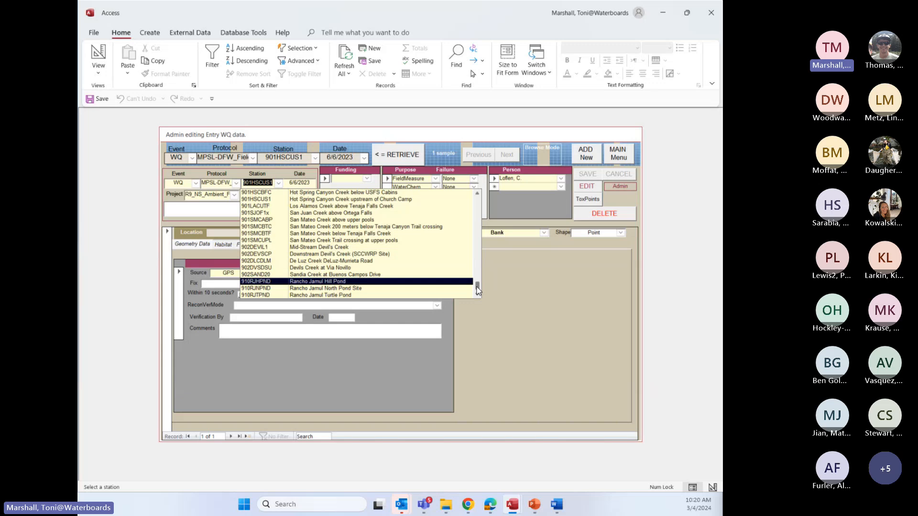
{"action": "left_click_drag", "start_coordinate": [479, 289], "coordinate": [482, 203]}
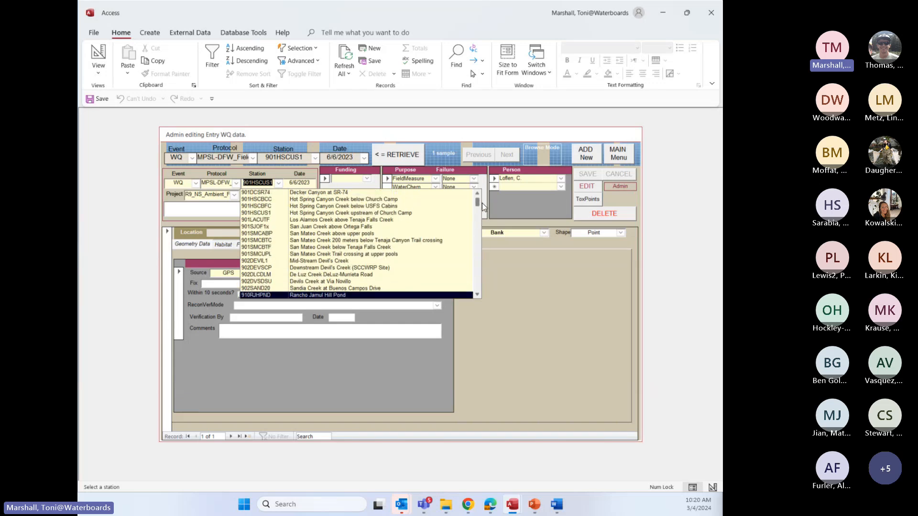
{"action": "left_click", "coordinate": [116, 239]}
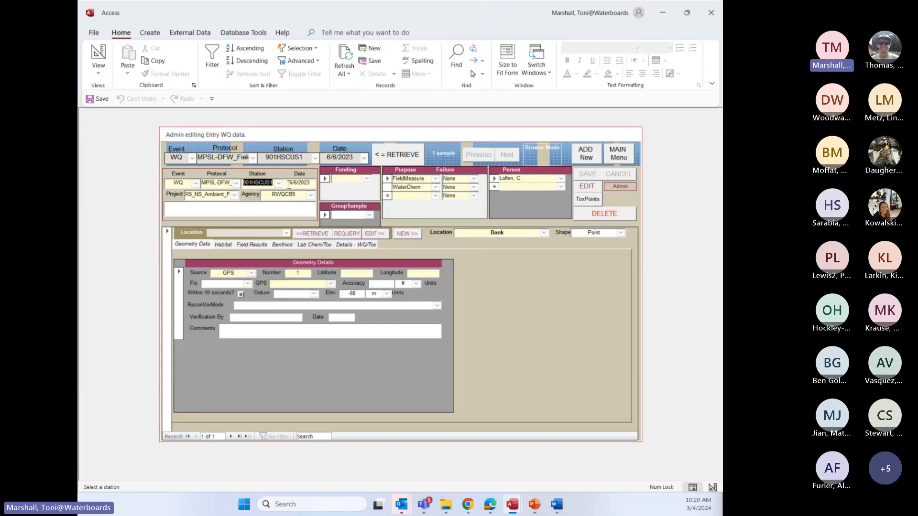
{"action": "left_click", "coordinate": [236, 195]}
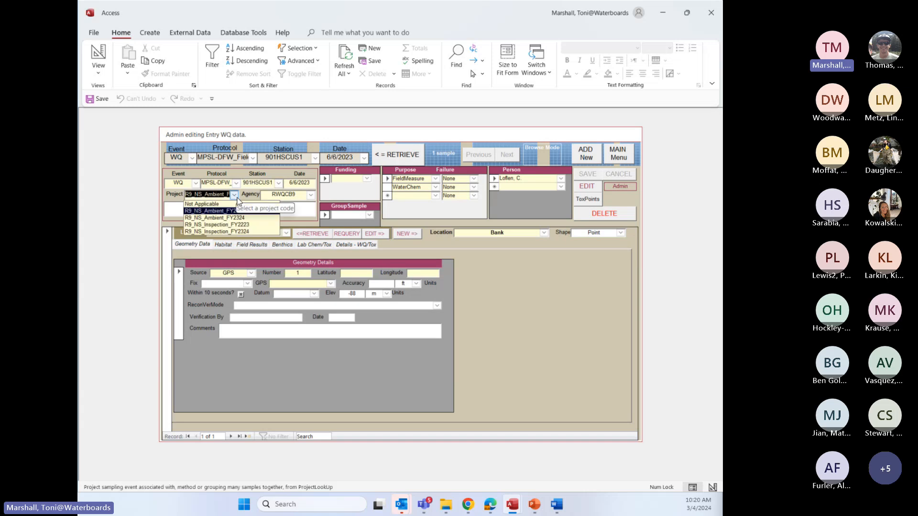
{"action": "left_click", "coordinate": [300, 210]}
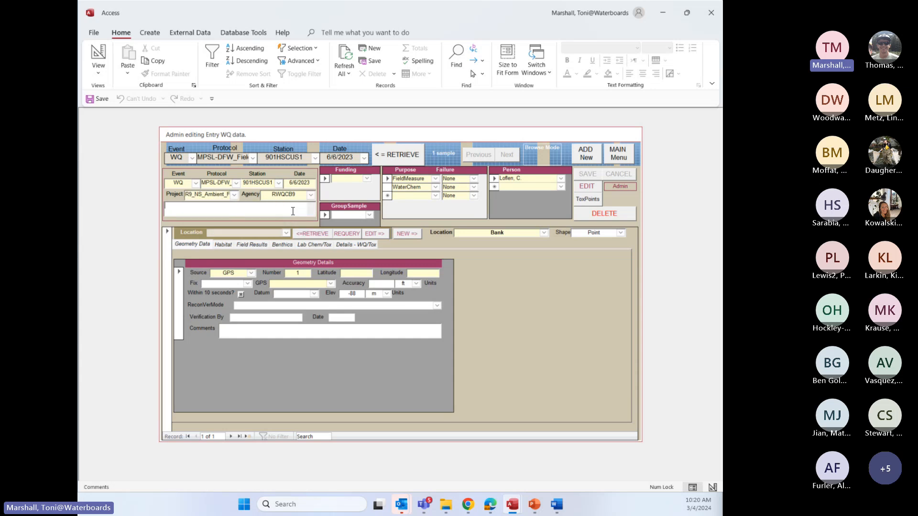
{"action": "left_click", "coordinate": [309, 200]}
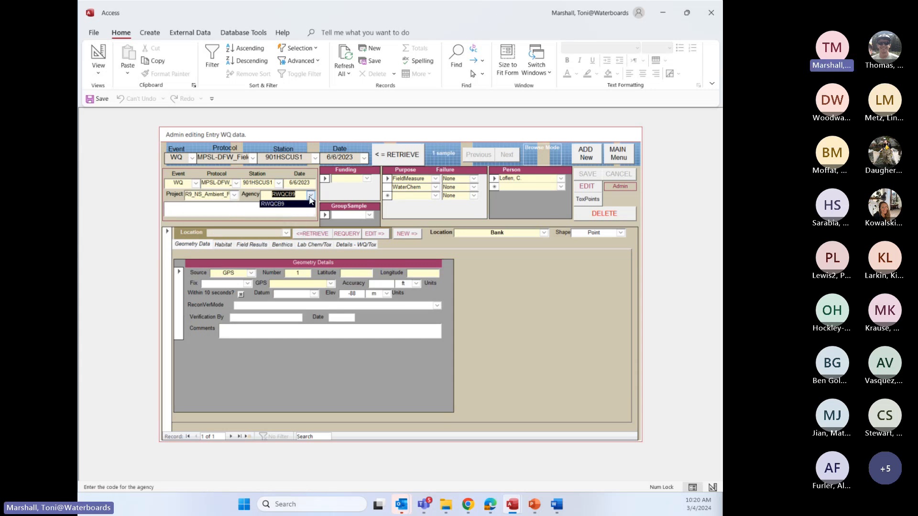
{"action": "left_click", "coordinate": [304, 205]}
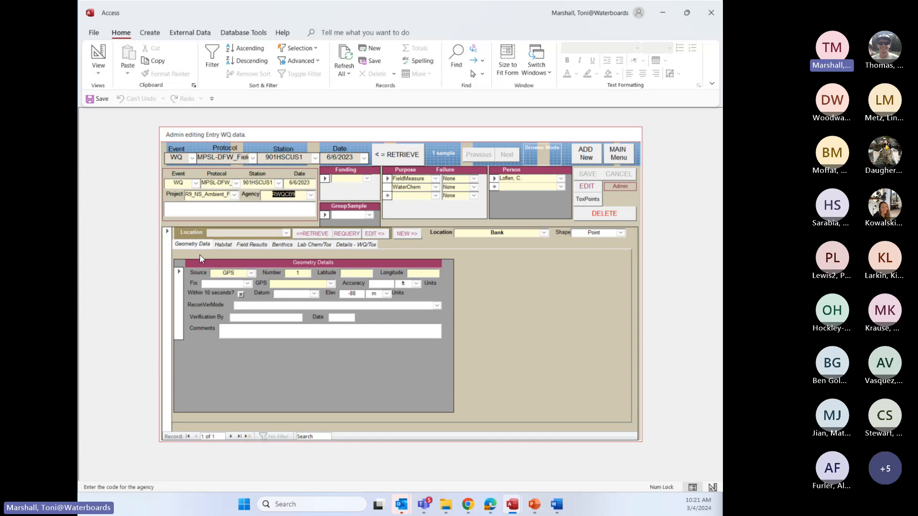
Examine the latitude entry and the available GPS devices in the sample's geometry details
{"action": "left_click", "coordinate": [346, 272]}
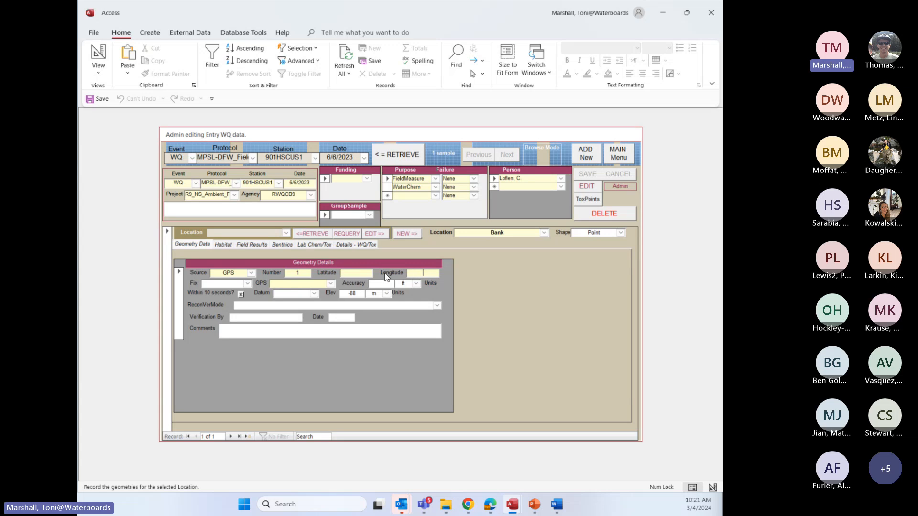
{"action": "left_click", "coordinate": [331, 284]}
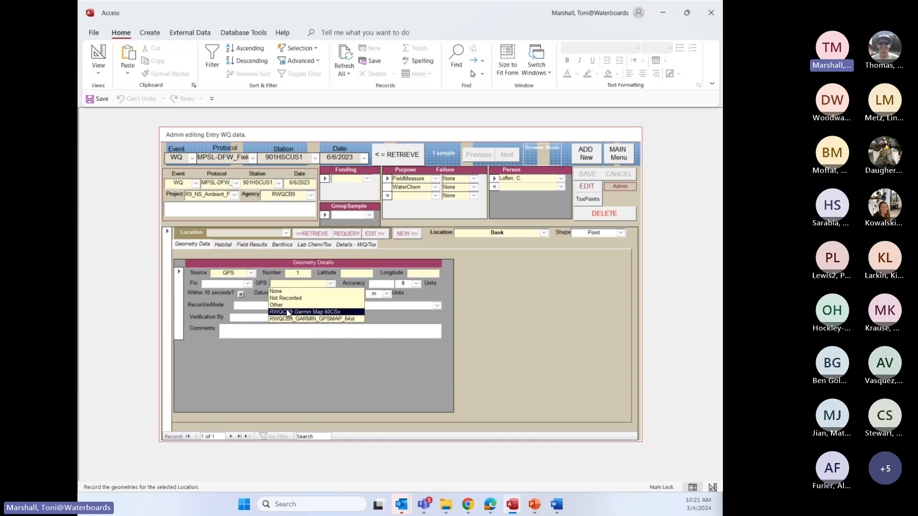
{"action": "left_click", "coordinate": [149, 319]}
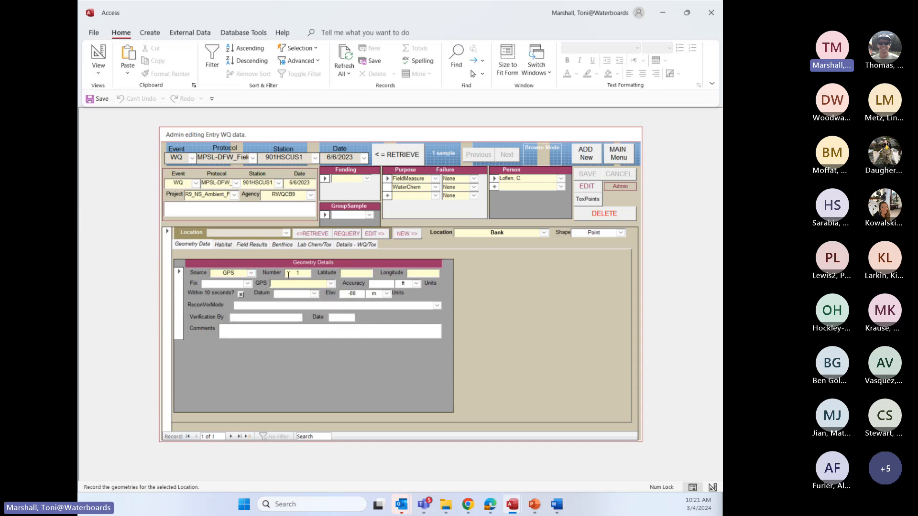
Show the sample's habitat data and put the sample into edit mode
{"action": "left_click", "coordinate": [224, 245]}
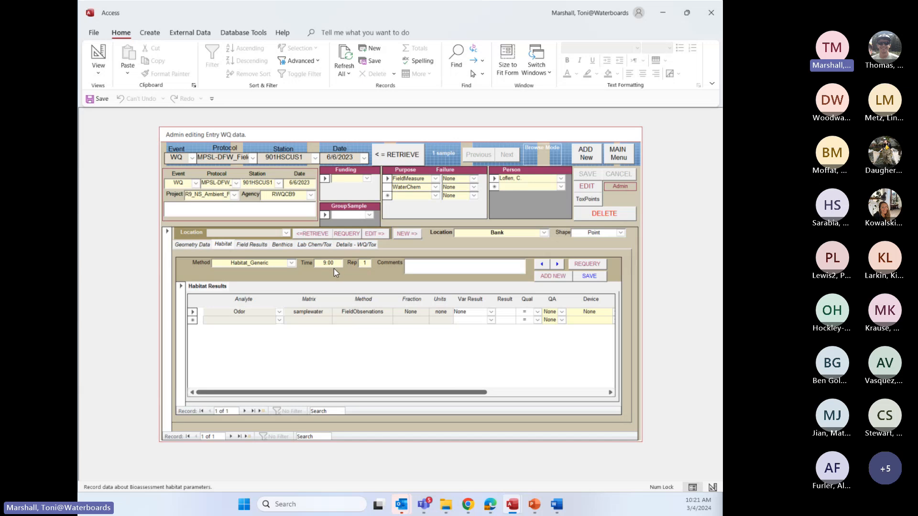
{"action": "left_click_drag", "start_coordinate": [323, 264], "coordinate": [344, 261]}
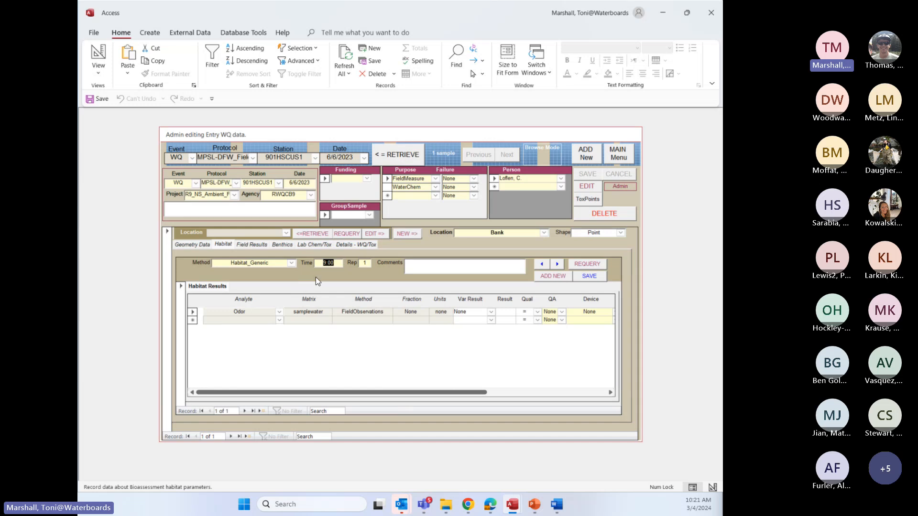
{"action": "left_click", "coordinate": [336, 264]}
{"action": "left_click", "coordinate": [586, 187]}
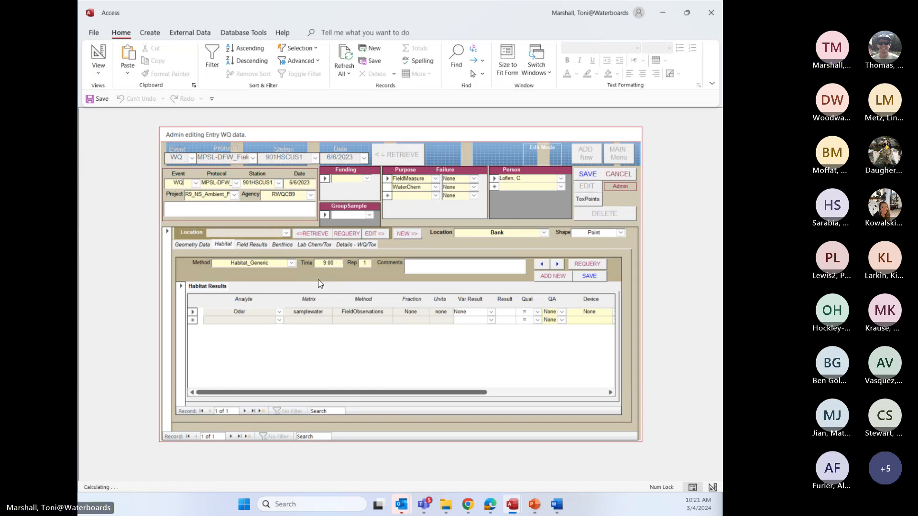
Try to set the Habitat_Generic record's time to 0903
{"action": "left_click_drag", "start_coordinate": [334, 263], "coordinate": [323, 264]}
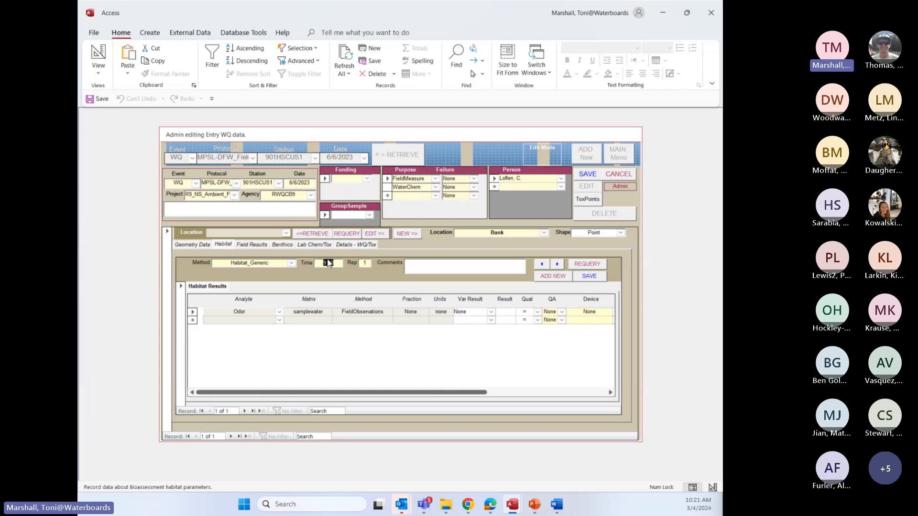
{"action": "key", "text": "BackSpace"}
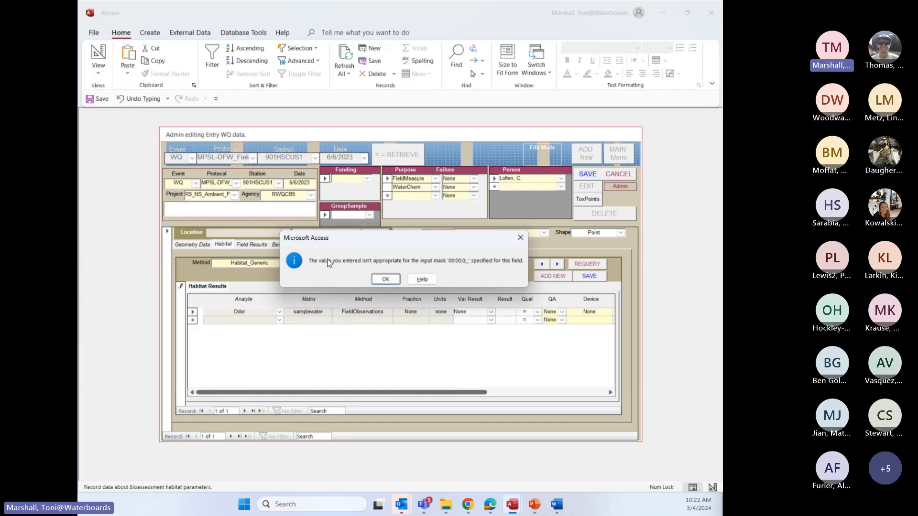
{"action": "left_click", "coordinate": [385, 279]}
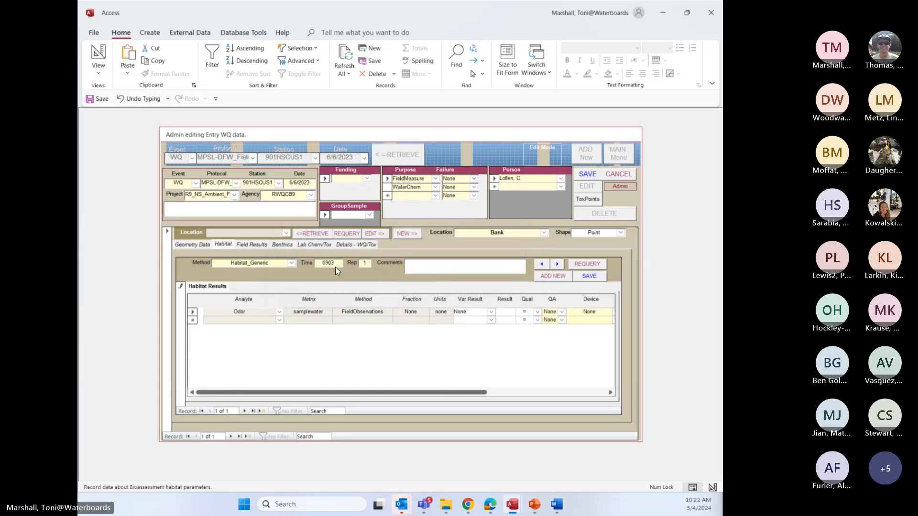
{"action": "left_click", "coordinate": [328, 264]}
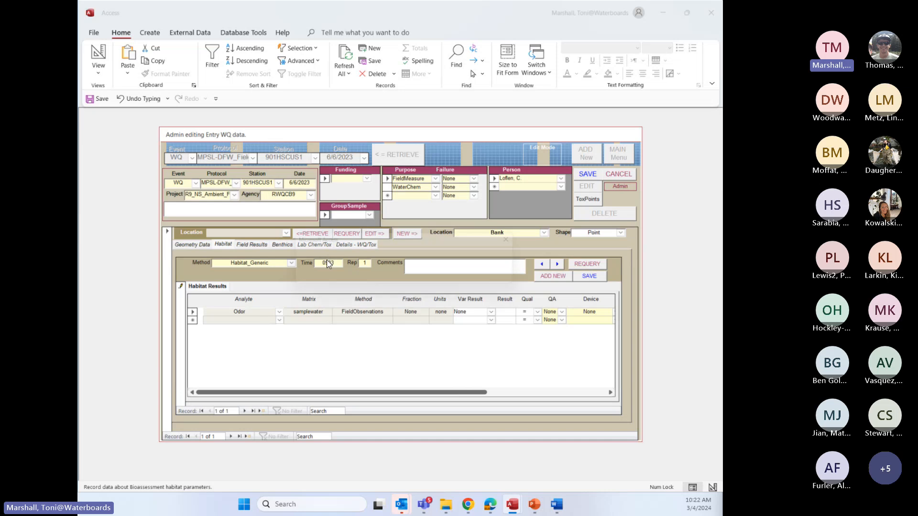
{"action": "left_click", "coordinate": [385, 279]}
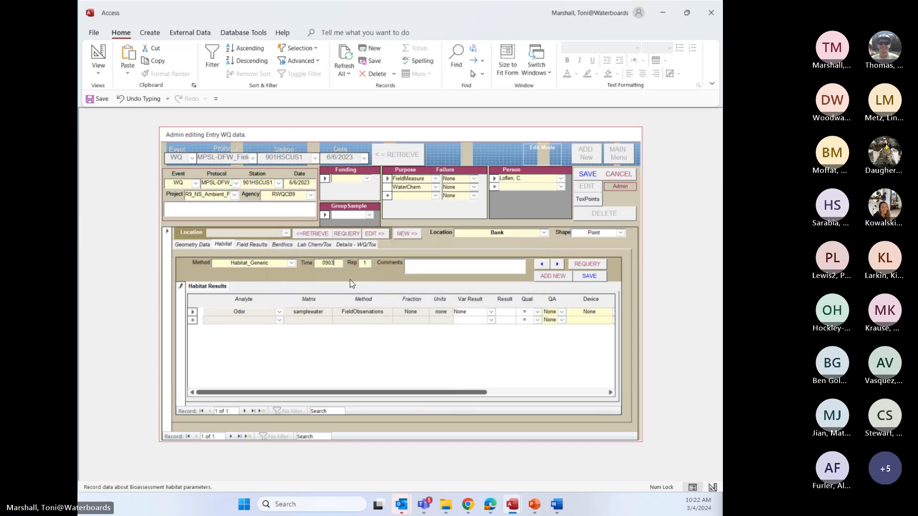
Try to save the Habitat_Generic record's time as 0900, and discard the entry
{"action": "left_click", "coordinate": [318, 265]}
{"action": "double_click", "coordinate": [325, 263]}
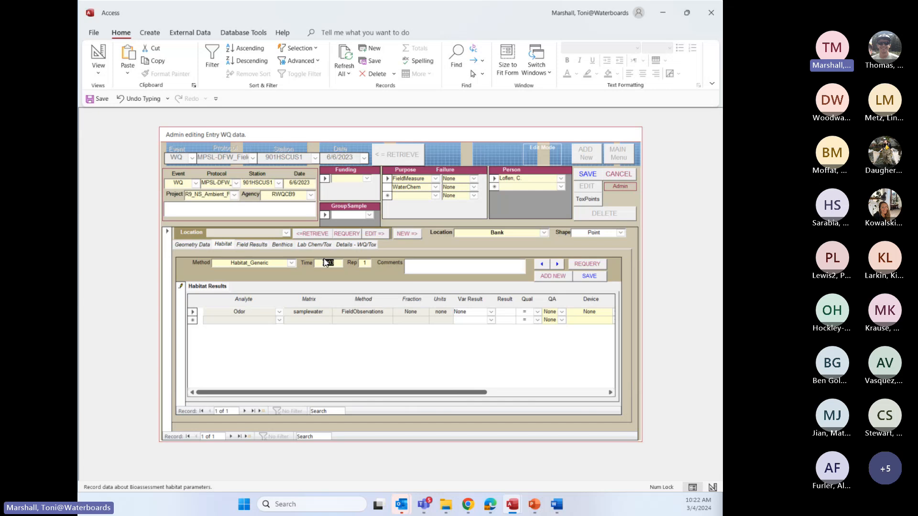
{"action": "key", "text": "BackSpace"}
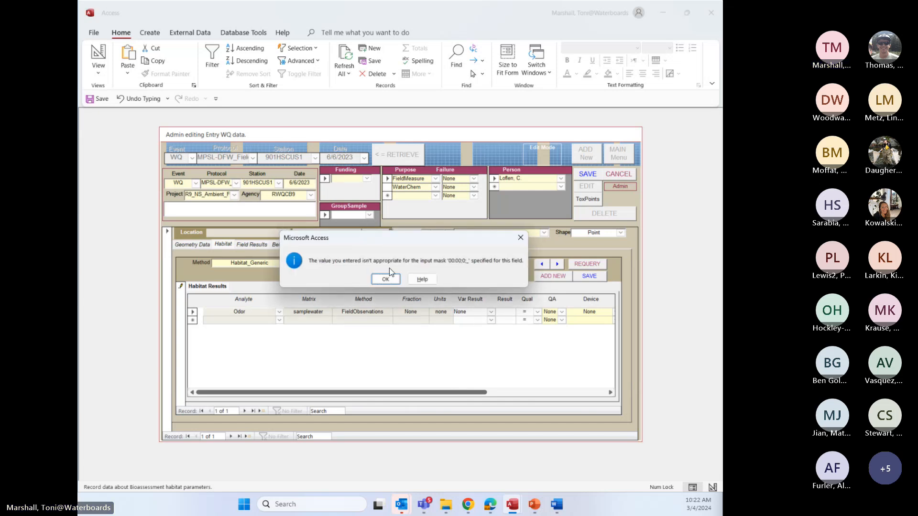
{"action": "left_click", "coordinate": [386, 279]}
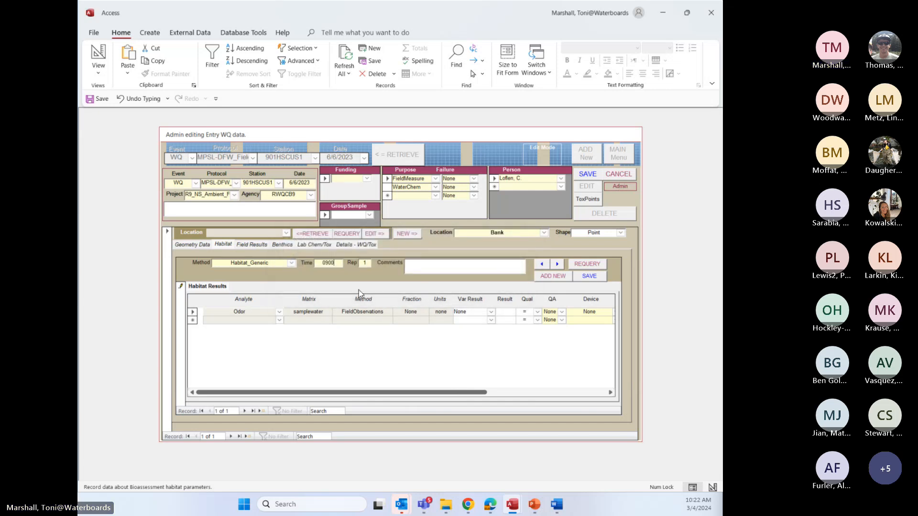
{"action": "left_click", "coordinate": [590, 177]}
{"action": "left_click", "coordinate": [385, 279]}
{"action": "left_click", "coordinate": [617, 174]}
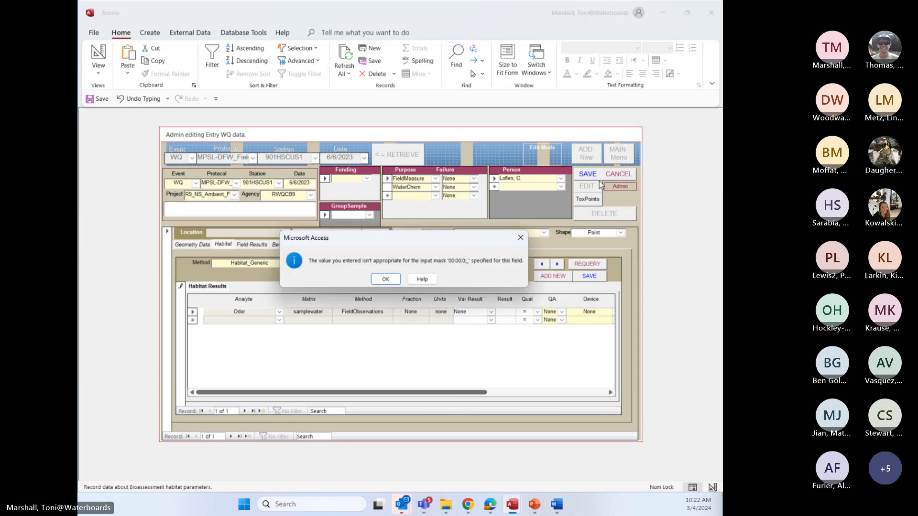
{"action": "left_click", "coordinate": [385, 279]}
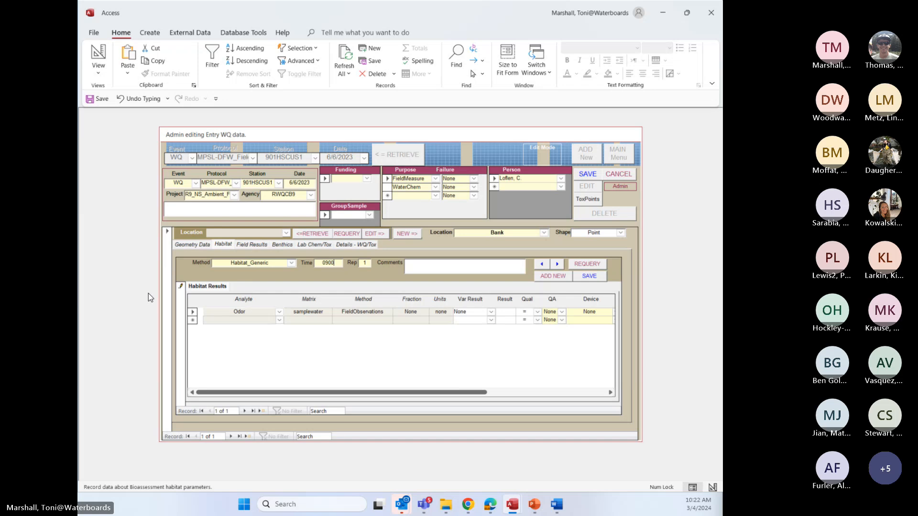
{"action": "key", "text": "Escape"}
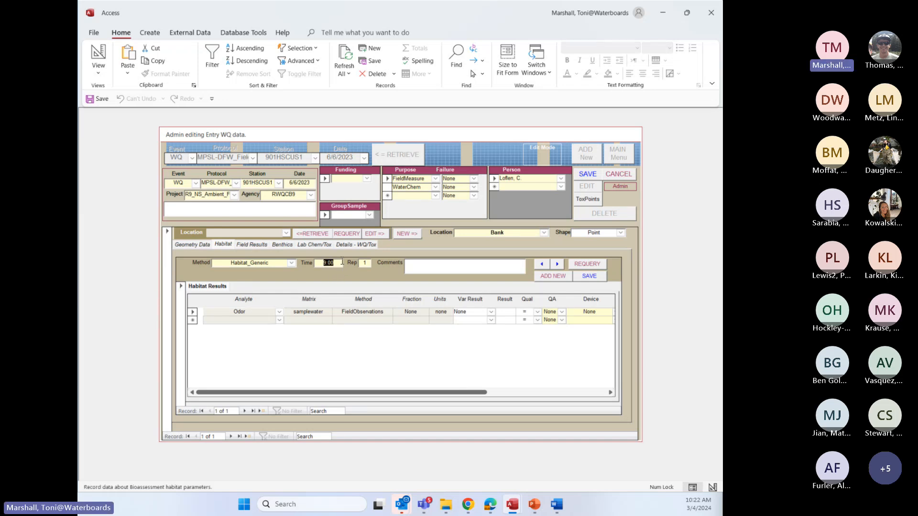
Set the Habitat_Generic record's time to 0901
{"action": "left_click", "coordinate": [340, 263]}
{"action": "left_click_drag", "start_coordinate": [334, 267], "coordinate": [317, 265]}
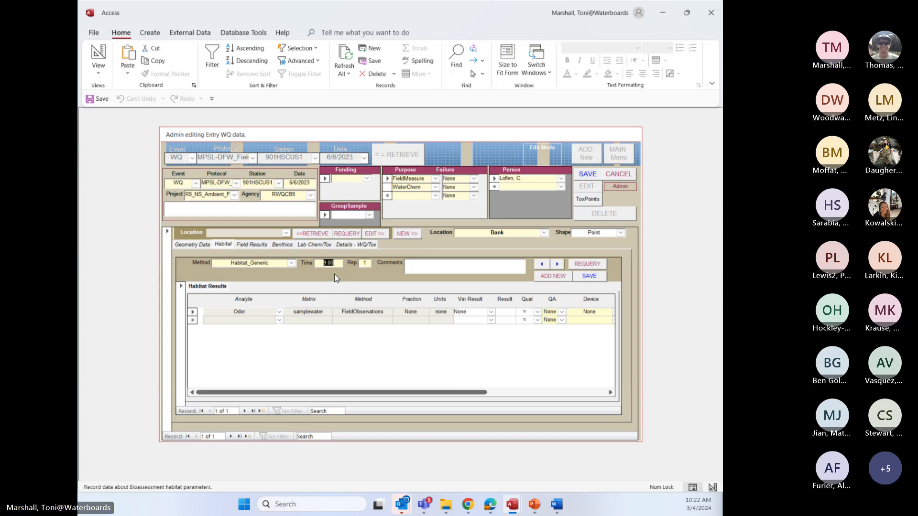
{"action": "type", "text": "09"}
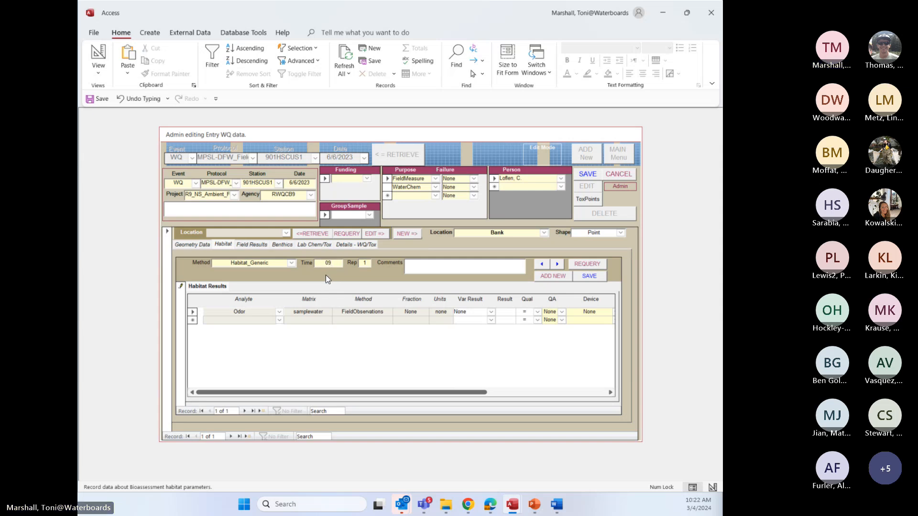
{"action": "type", "text": "001"}
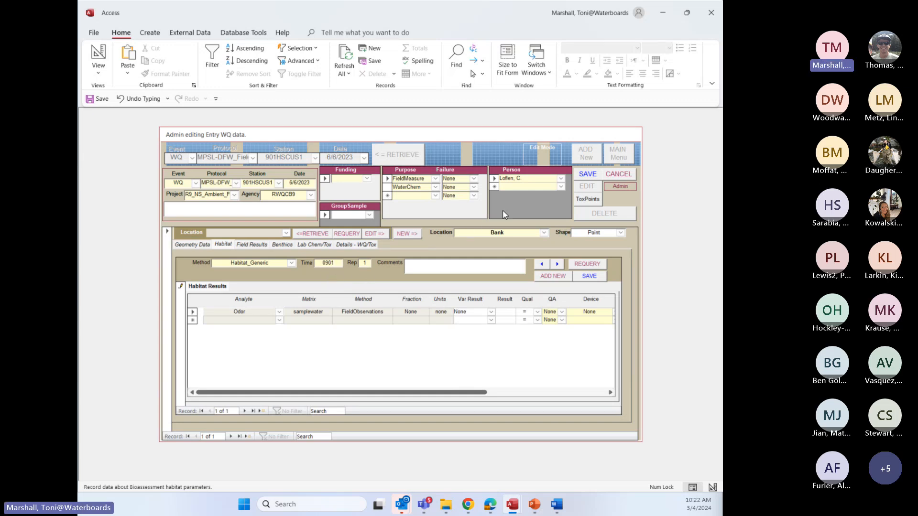
{"action": "left_click", "coordinate": [368, 264]}
Set the Habitat_Generic record's time to 1300
{"action": "left_click_drag", "start_coordinate": [336, 264], "coordinate": [321, 263]}
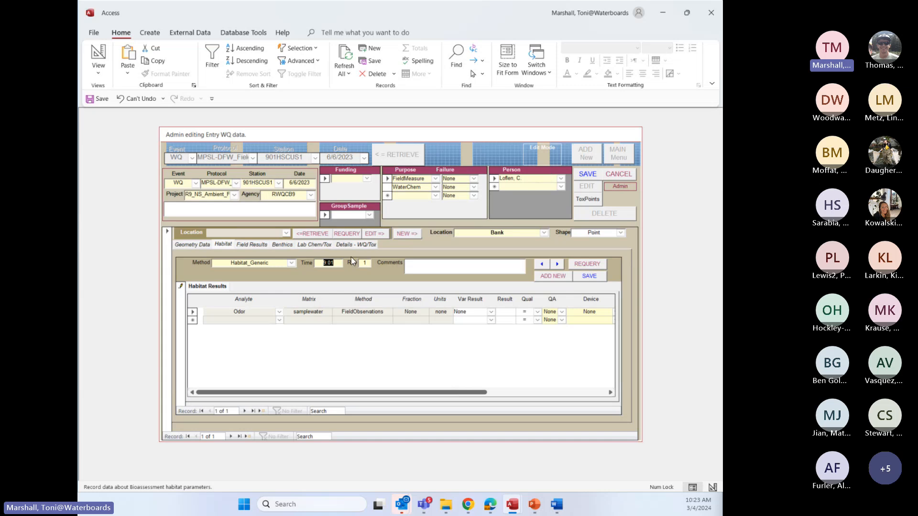
{"action": "type", "text": "1300"}
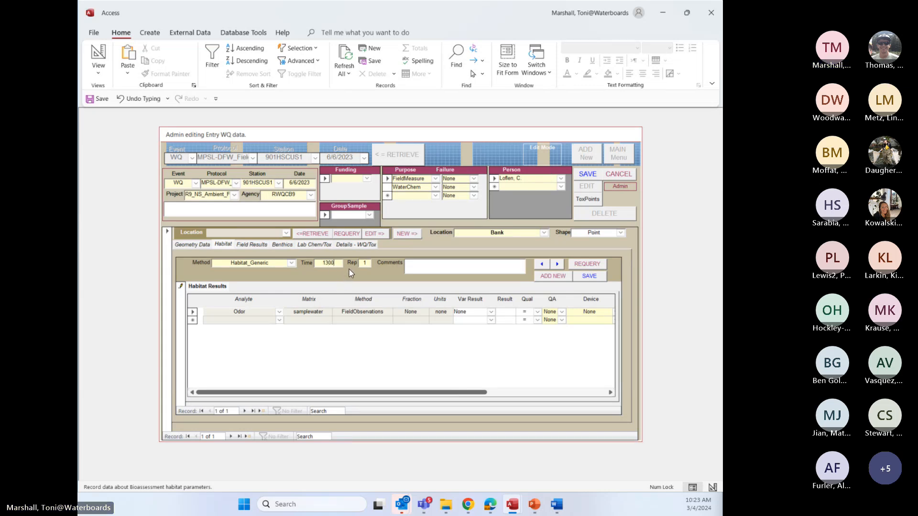
{"action": "key", "text": "Tab"}
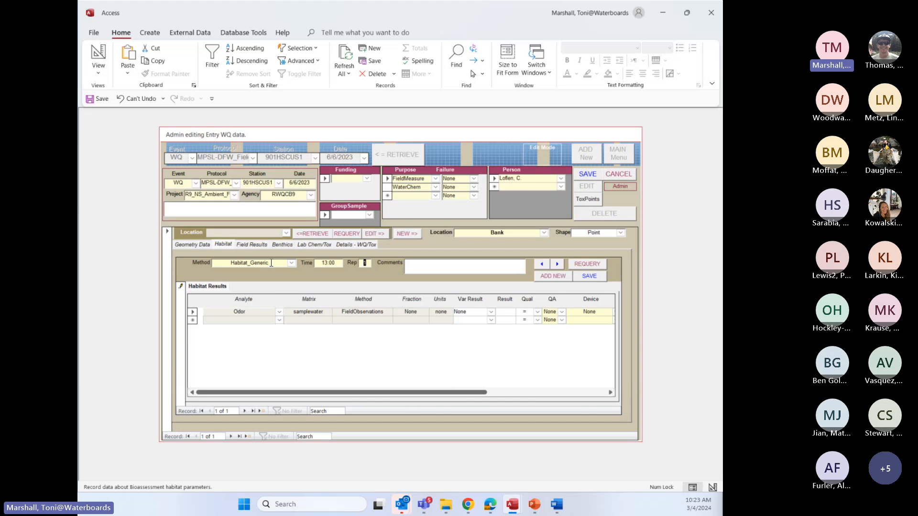
Set the habitat result's analyte to Odor with the habitat matrix, and check its available variable results
{"action": "left_click", "coordinate": [278, 311]}
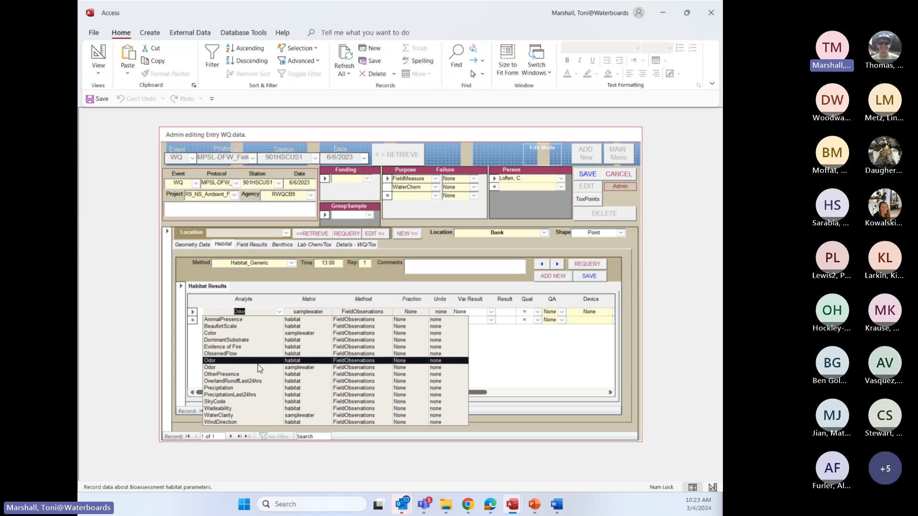
{"action": "left_click", "coordinate": [221, 362]}
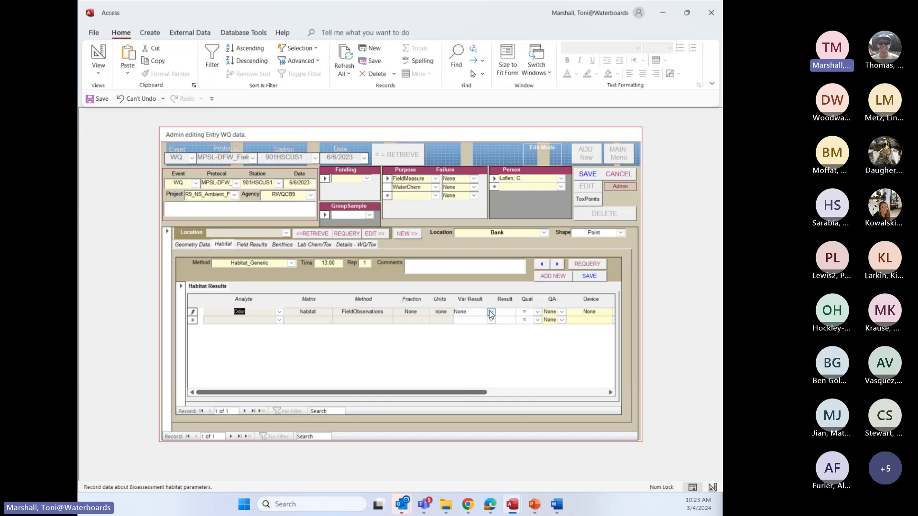
{"action": "left_click", "coordinate": [491, 312]}
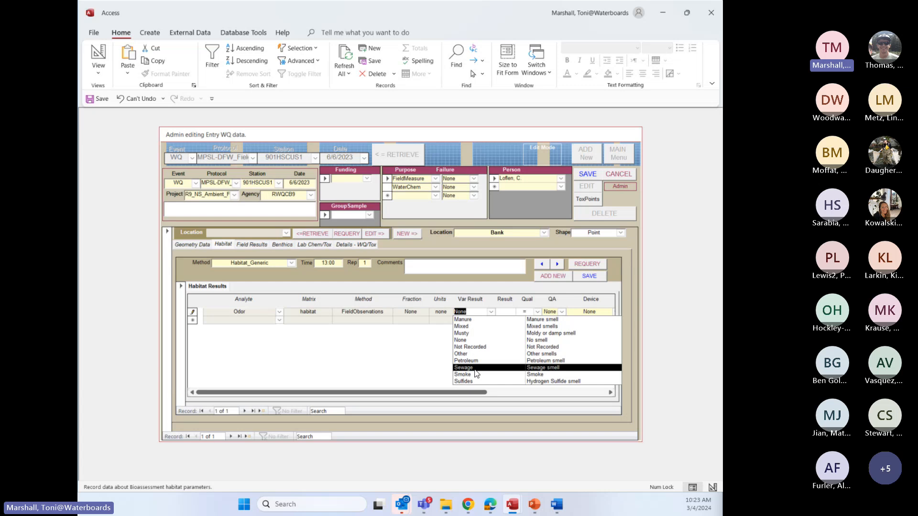
{"action": "left_click", "coordinate": [514, 312]}
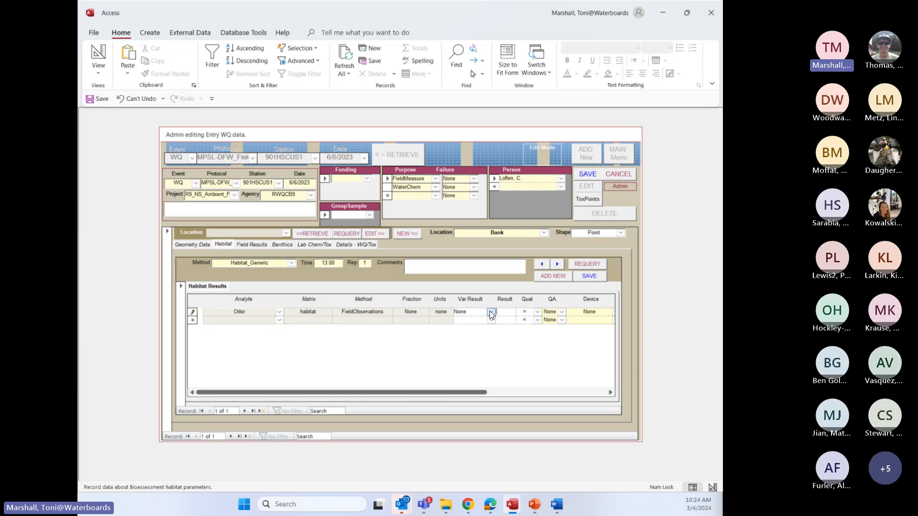
Try Individual Collection by hand as the Odor result's device, and return it to None
{"action": "left_click_drag", "start_coordinate": [467, 393], "coordinate": [535, 398]}
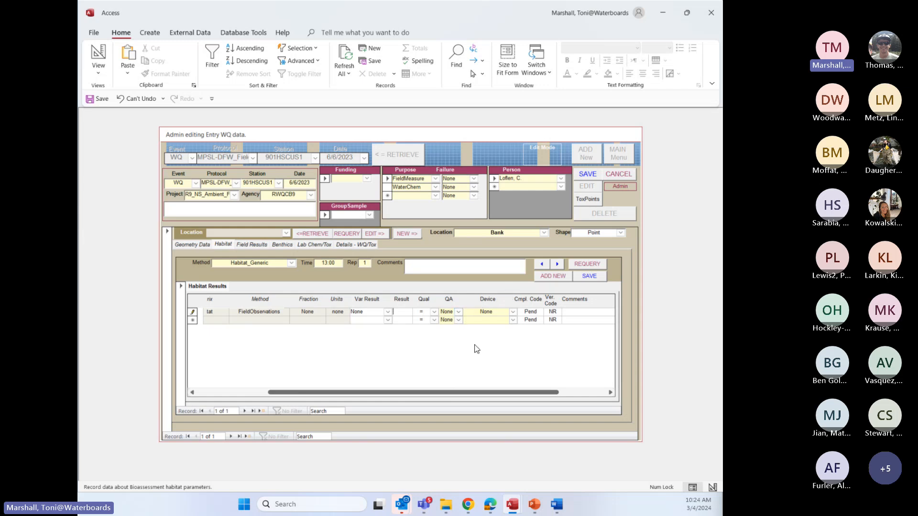
{"action": "left_click", "coordinate": [513, 313]}
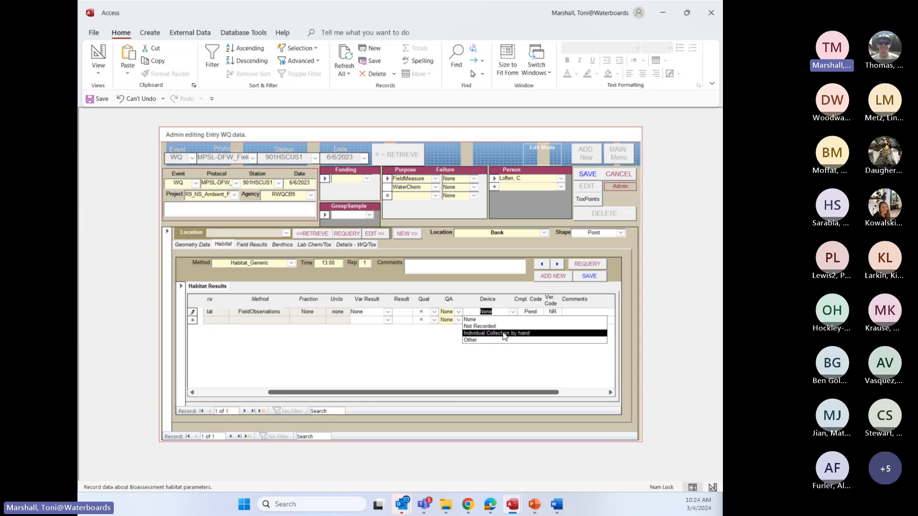
{"action": "left_click", "coordinate": [504, 333]}
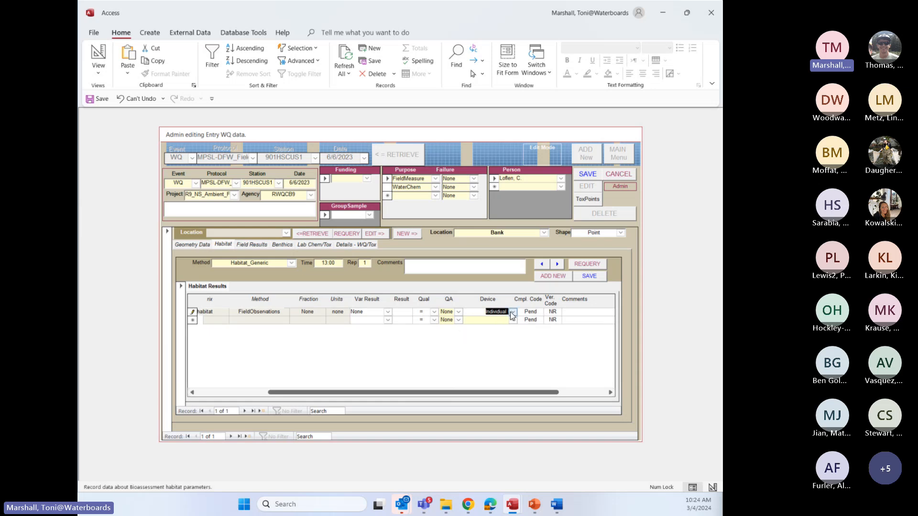
{"action": "left_click", "coordinate": [512, 313]}
{"action": "left_click", "coordinate": [470, 321]}
Check the Odor result's compliance and verification codes, and look at the adjacent habitat record before returning
{"action": "double_click", "coordinate": [538, 311]}
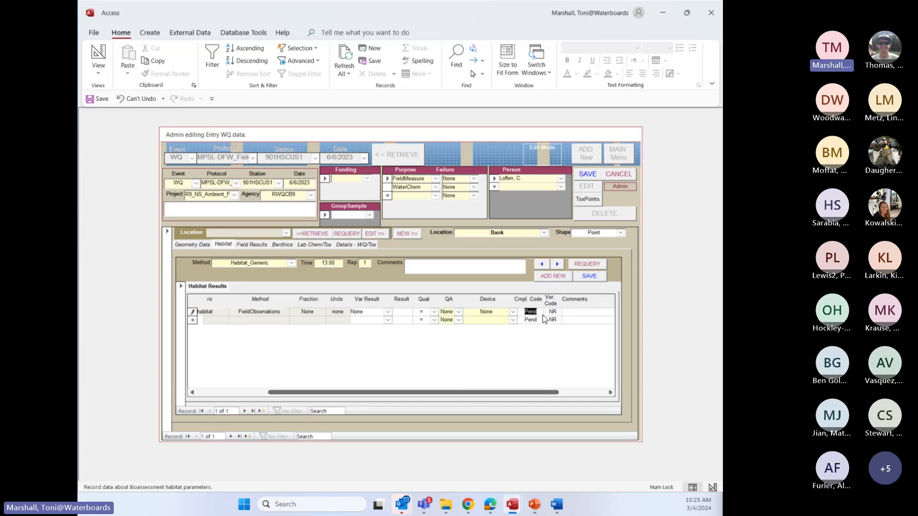
{"action": "double_click", "coordinate": [558, 311]}
{"action": "left_click_drag", "start_coordinate": [482, 395], "coordinate": [389, 400]}
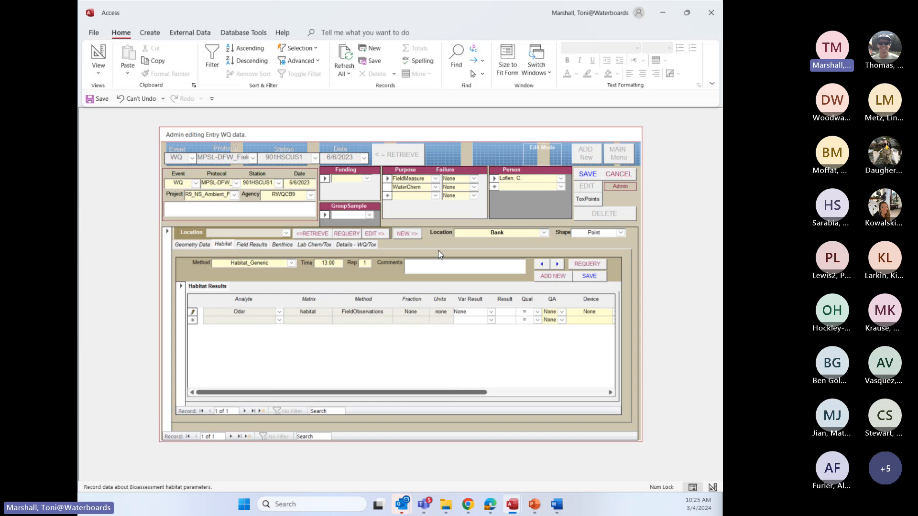
{"action": "left_click", "coordinate": [244, 411]}
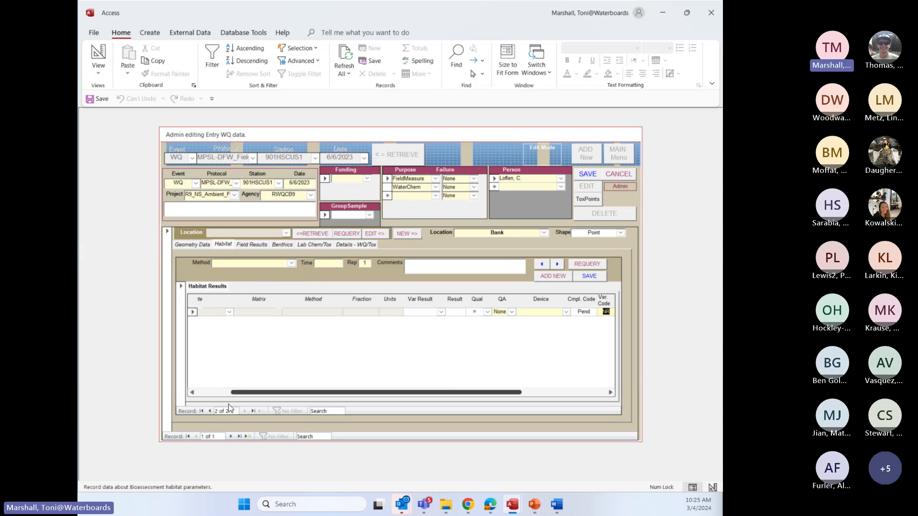
{"action": "left_click", "coordinate": [211, 410]}
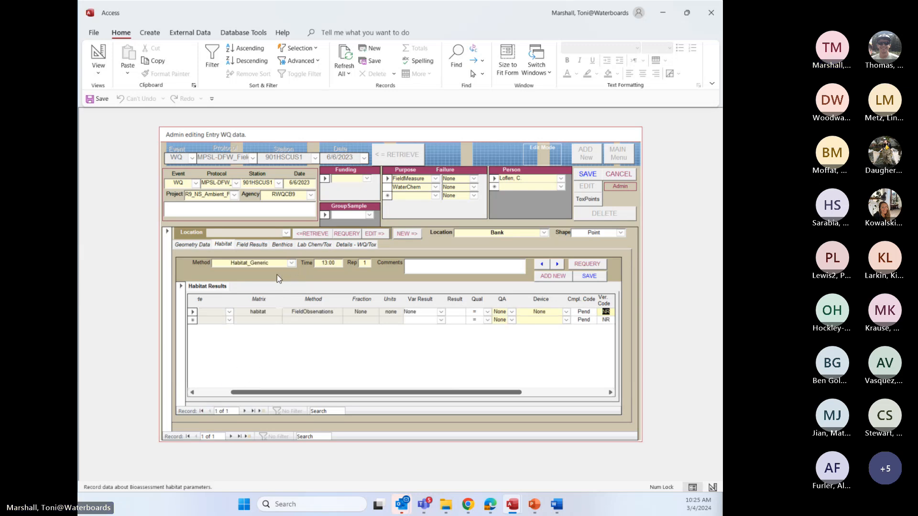
Show the sample's field results and set the Field record's water column position to Surface
{"action": "left_click", "coordinate": [260, 244]}
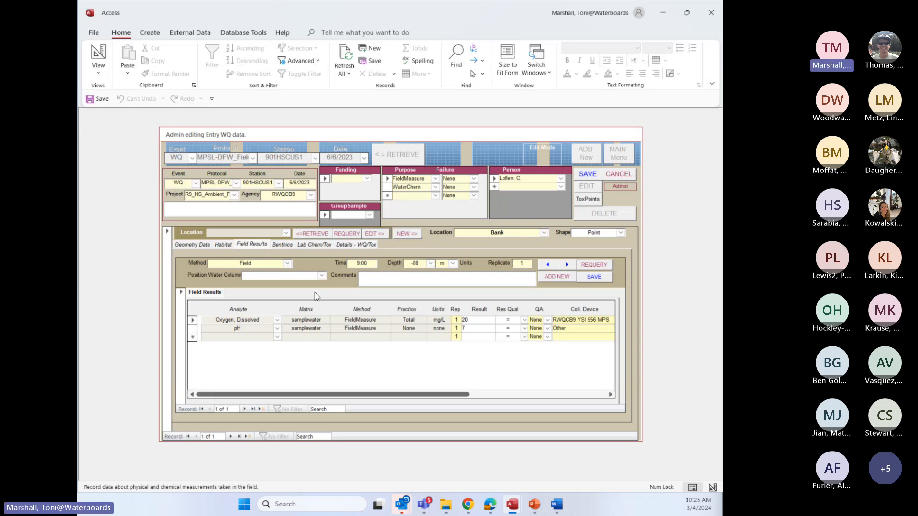
{"action": "left_click", "coordinate": [321, 275]}
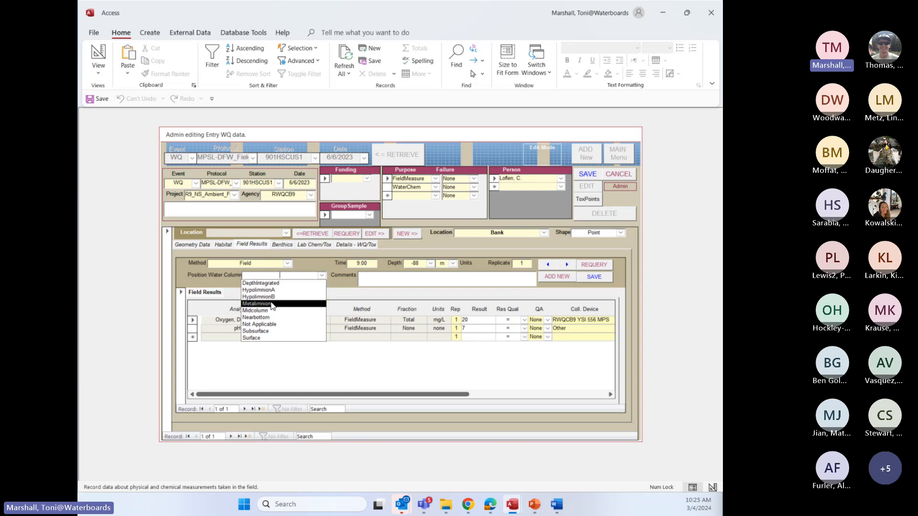
{"action": "left_click", "coordinate": [265, 330]}
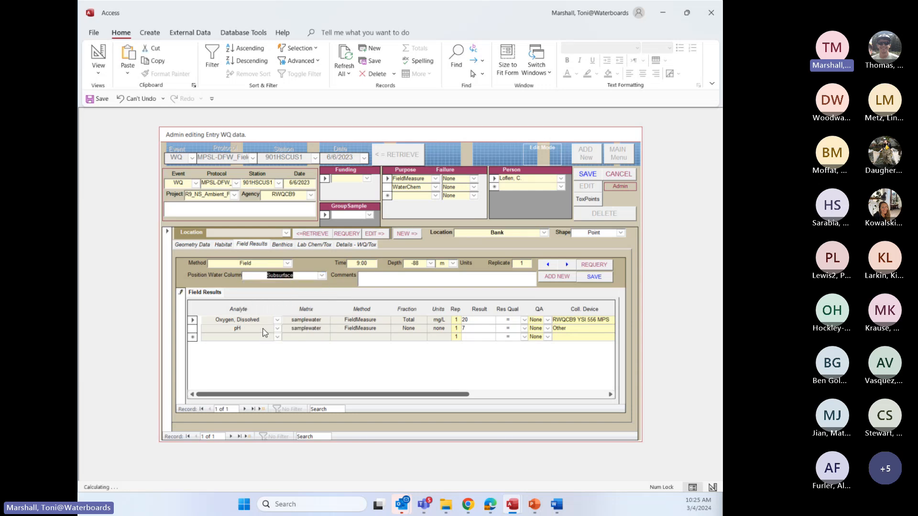
{"action": "left_click", "coordinate": [320, 275]}
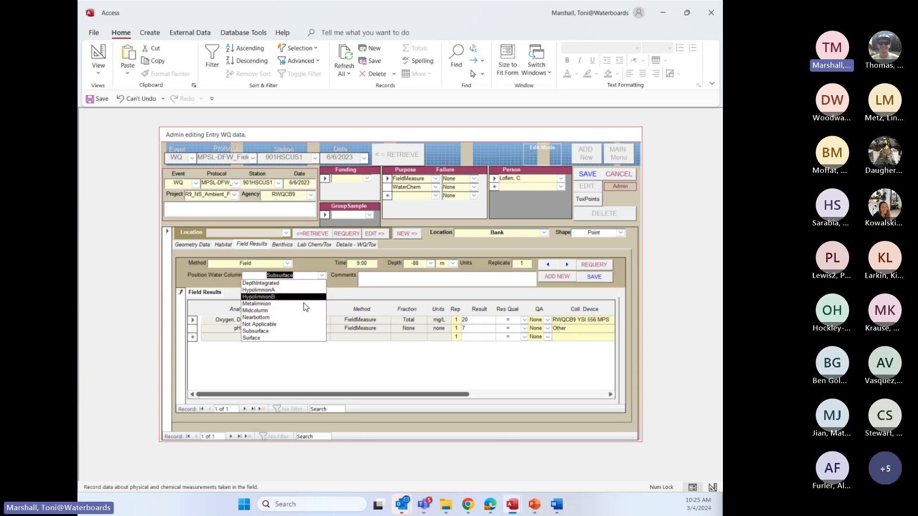
{"action": "left_click", "coordinate": [259, 338]}
{"action": "key", "text": "Tab"}
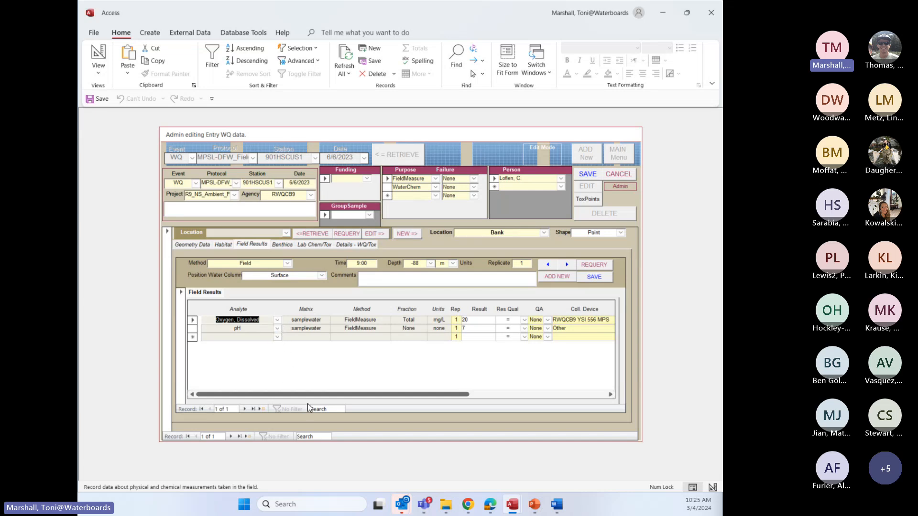
Examine the field results' collection devices, calibration dates, and verification and compliance codes
{"action": "left_click_drag", "start_coordinate": [311, 395], "coordinate": [363, 387]}
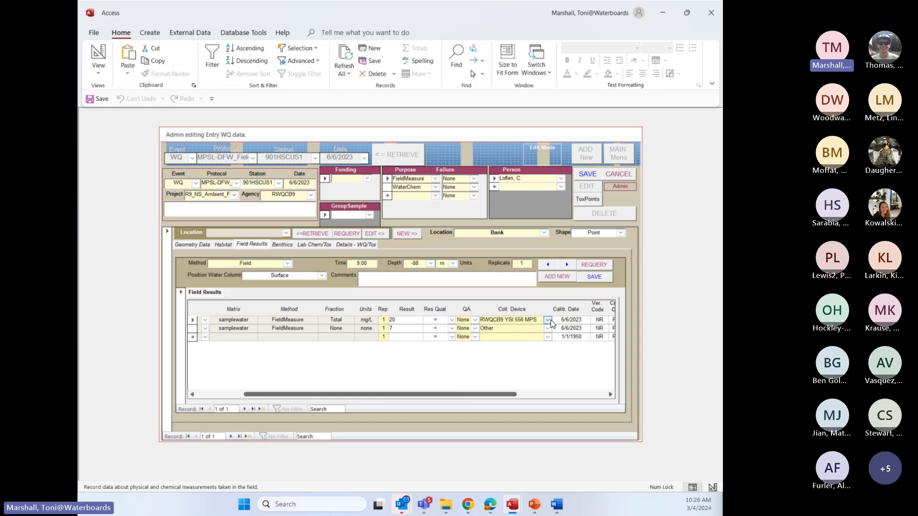
{"action": "left_click_drag", "start_coordinate": [493, 396], "coordinate": [521, 395]}
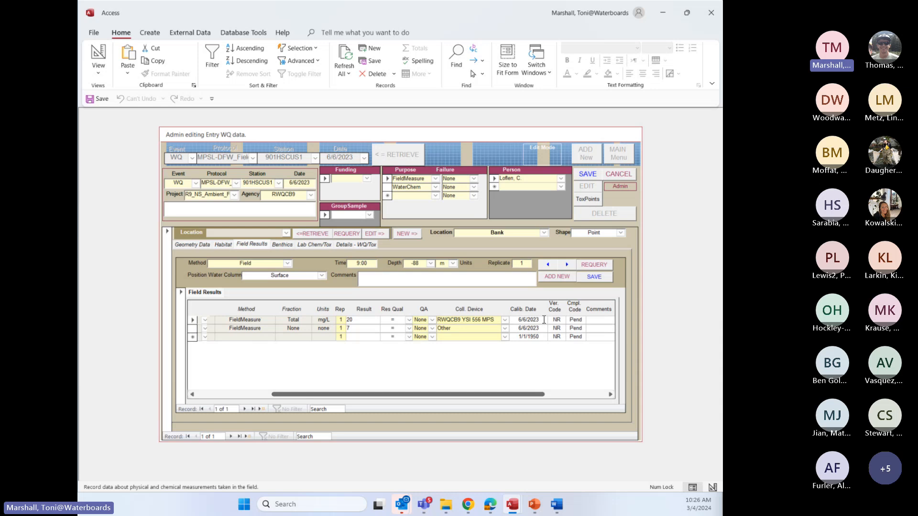
{"action": "left_click_drag", "start_coordinate": [473, 396], "coordinate": [379, 407]}
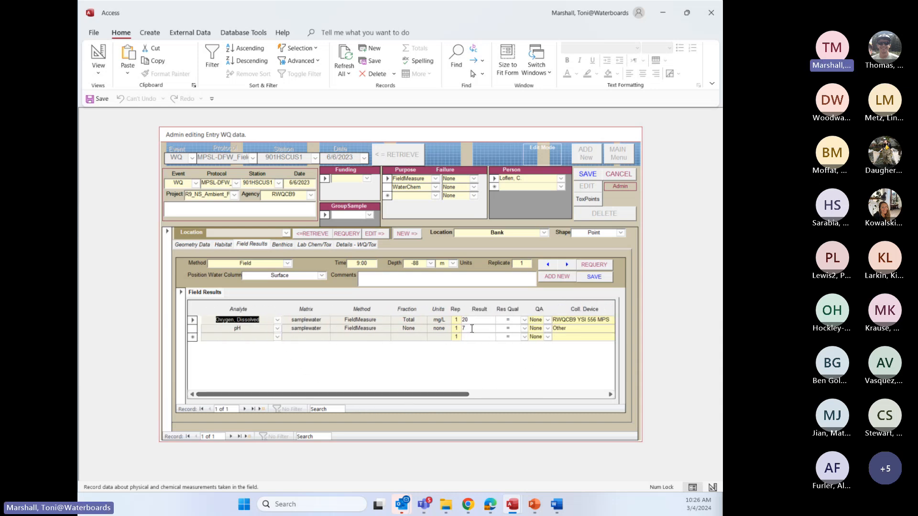
Examine the available collection devices, the calibration date and the comments for the pH field result
{"action": "left_click_drag", "start_coordinate": [430, 394], "coordinate": [489, 395]}
{"action": "left_click", "coordinate": [528, 329]}
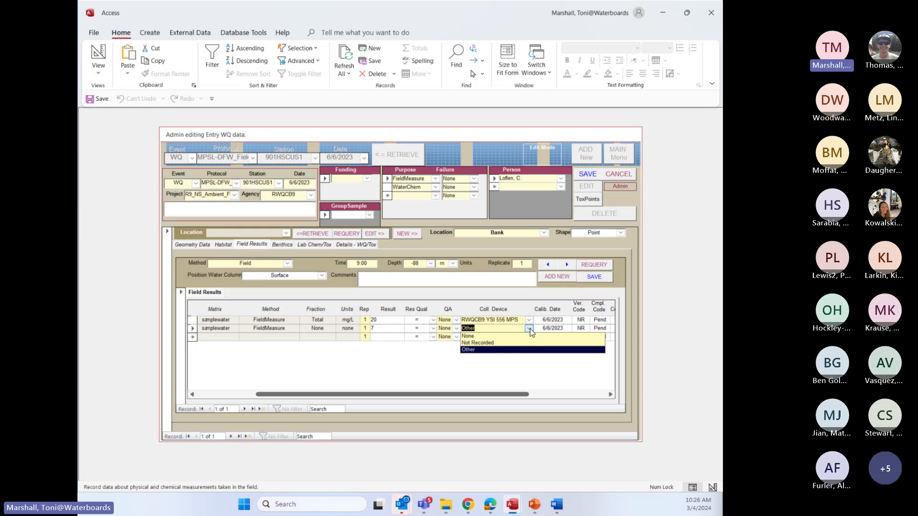
{"action": "left_click", "coordinate": [529, 329]}
{"action": "left_click_drag", "start_coordinate": [479, 398], "coordinate": [510, 397]}
{"action": "left_click", "coordinate": [575, 328]}
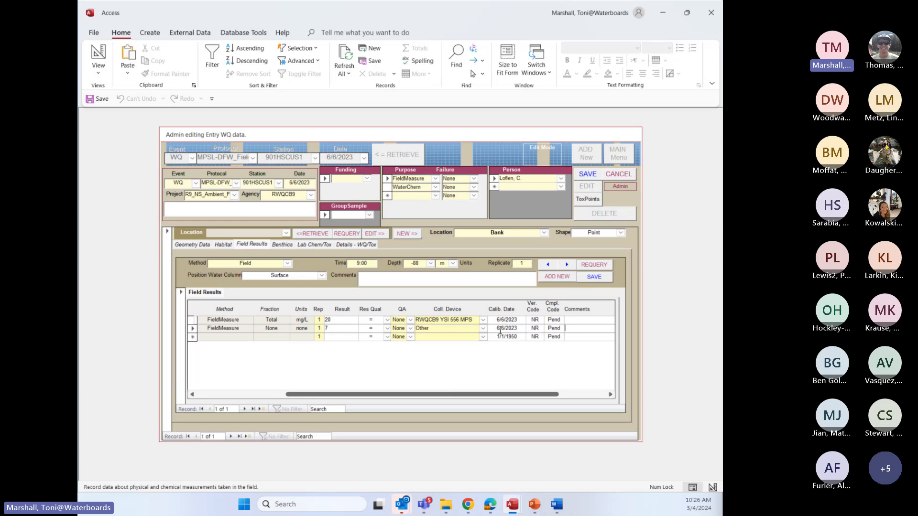
{"action": "left_click_drag", "start_coordinate": [488, 393], "coordinate": [406, 400]}
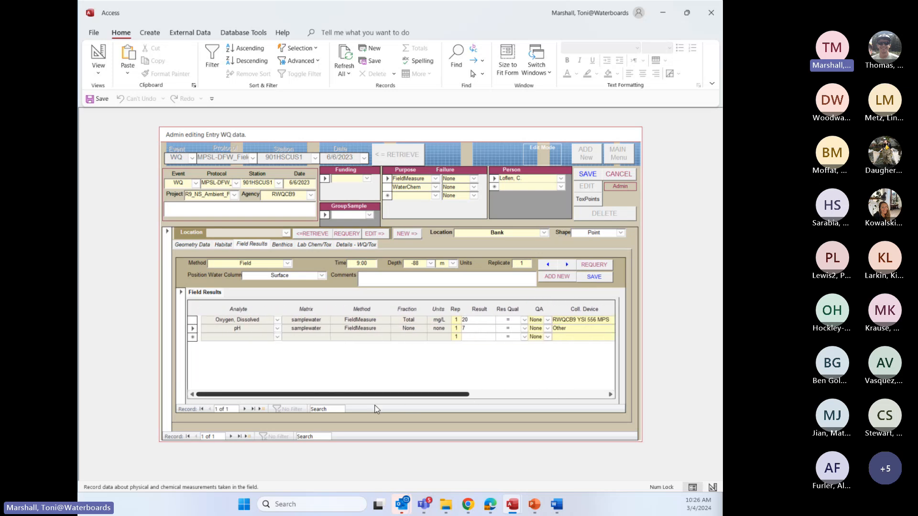
Add a samplewater Temperature analyte in Deg C to the field results with a result of 19
{"action": "left_click", "coordinate": [277, 337]}
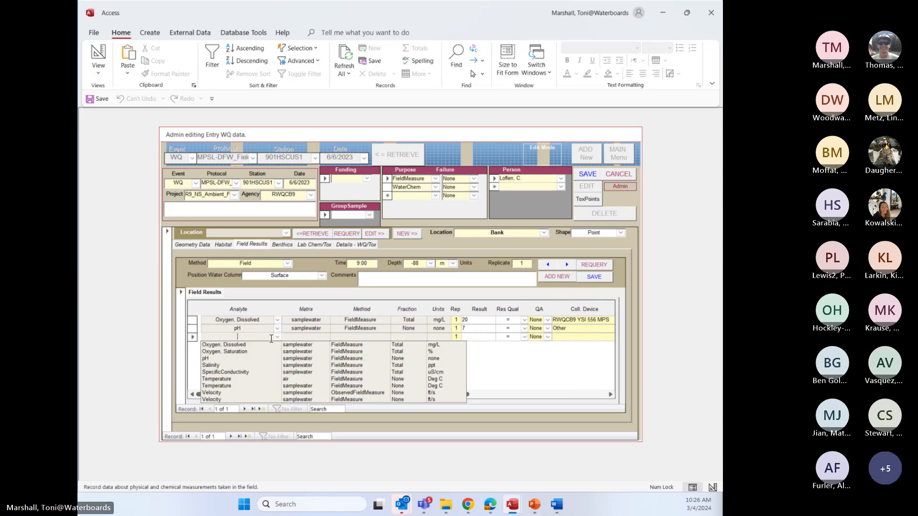
{"action": "left_click", "coordinate": [227, 386]}
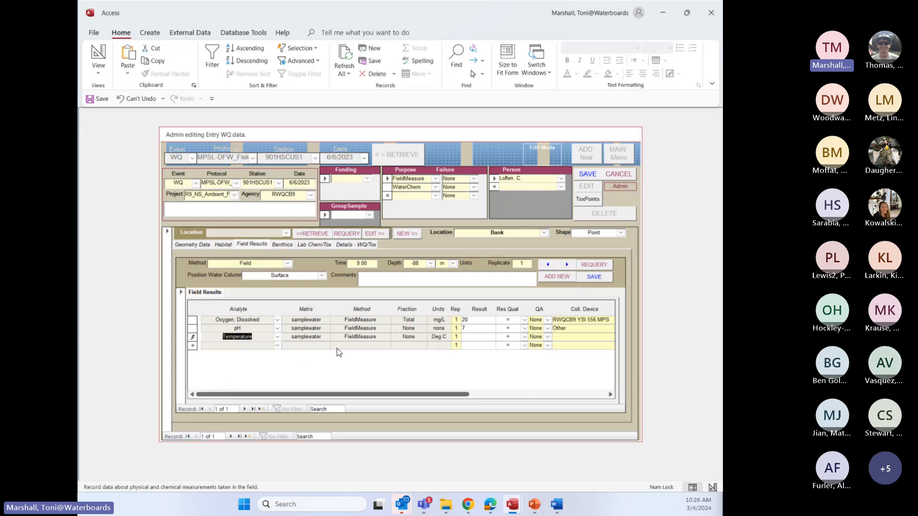
{"action": "left_click", "coordinate": [469, 335]}
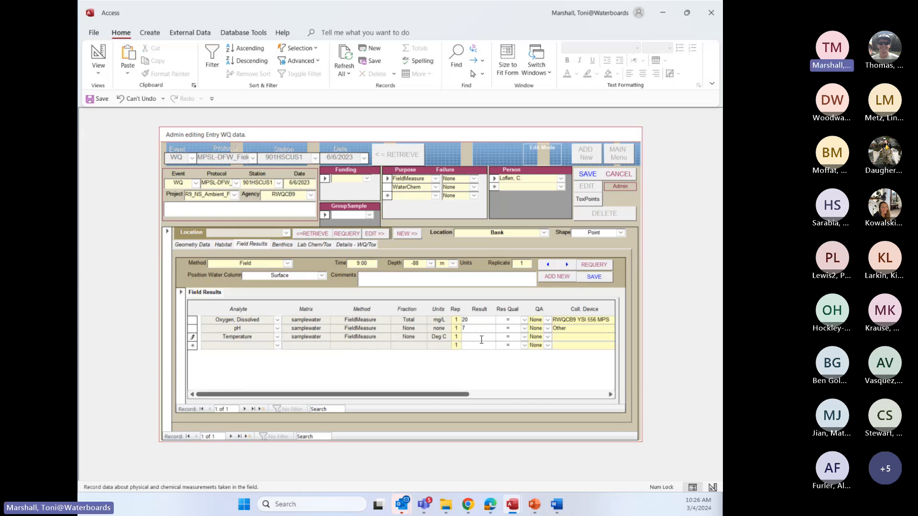
{"action": "type", "text": "19"}
Set the Temperature result's collection device to RWQCB9 YSI 556 MPS and its calibration date to 6/6/2023
{"action": "left_click_drag", "start_coordinate": [429, 394], "coordinate": [472, 394]}
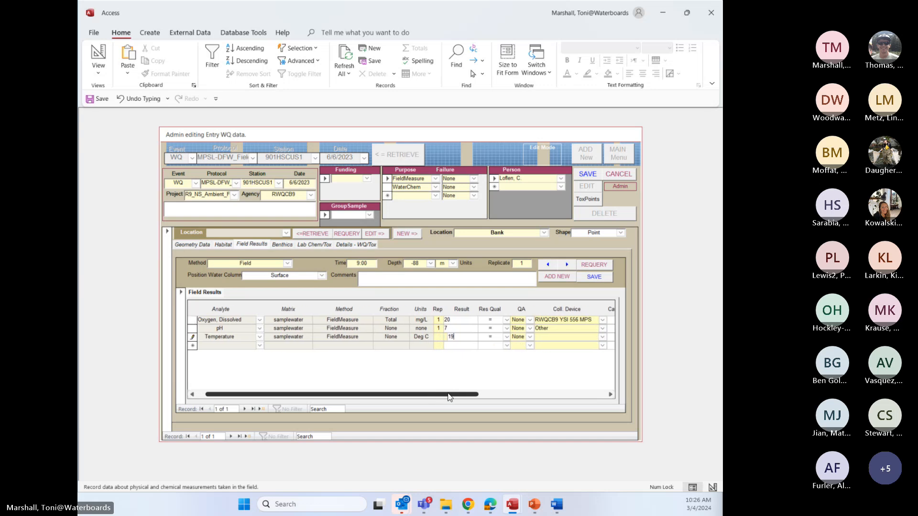
{"action": "left_click", "coordinate": [555, 338]}
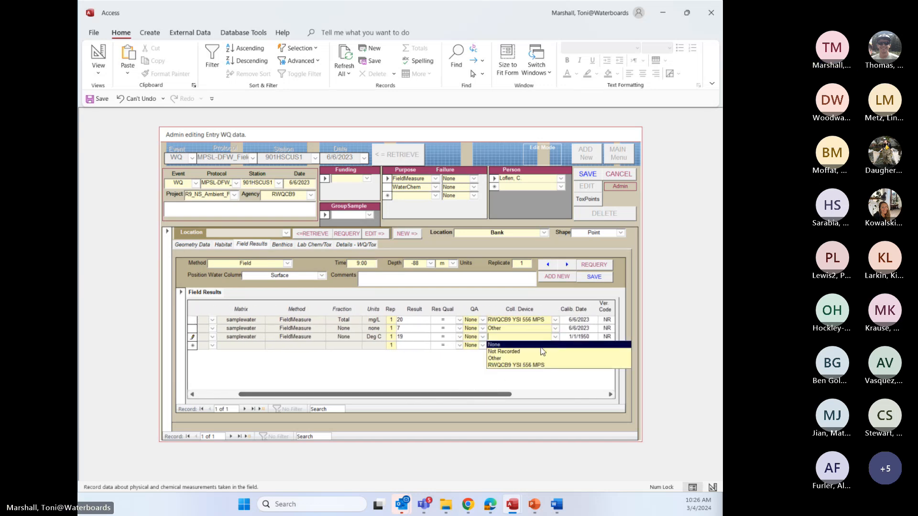
{"action": "left_click", "coordinate": [514, 366]}
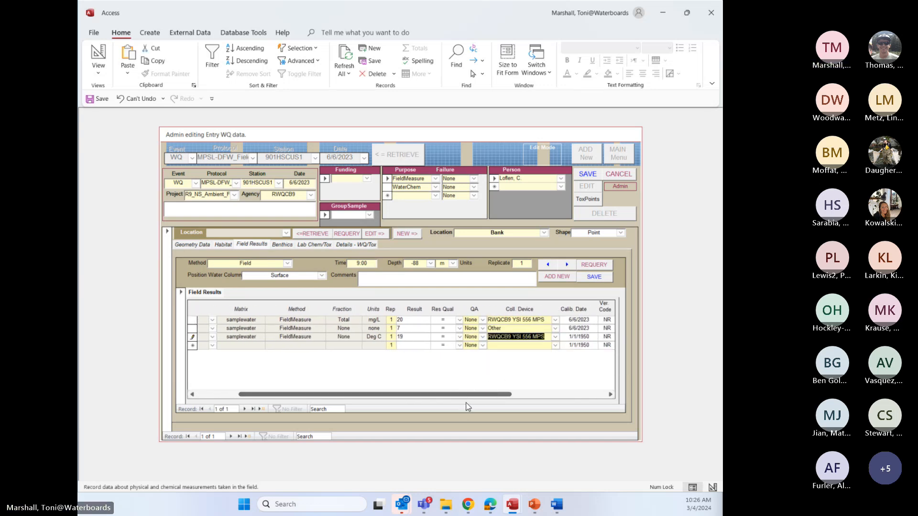
{"action": "left_click_drag", "start_coordinate": [468, 395], "coordinate": [542, 394]}
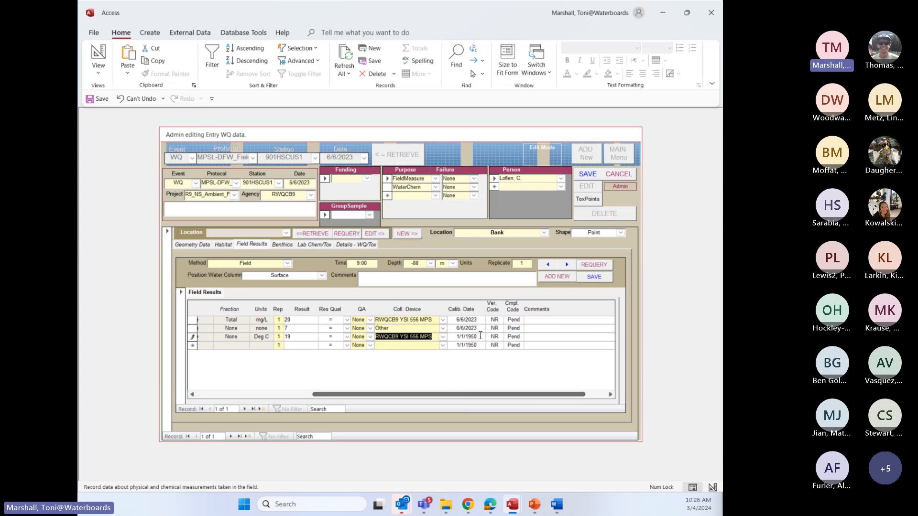
{"action": "left_click_drag", "start_coordinate": [480, 337], "coordinate": [456, 338]}
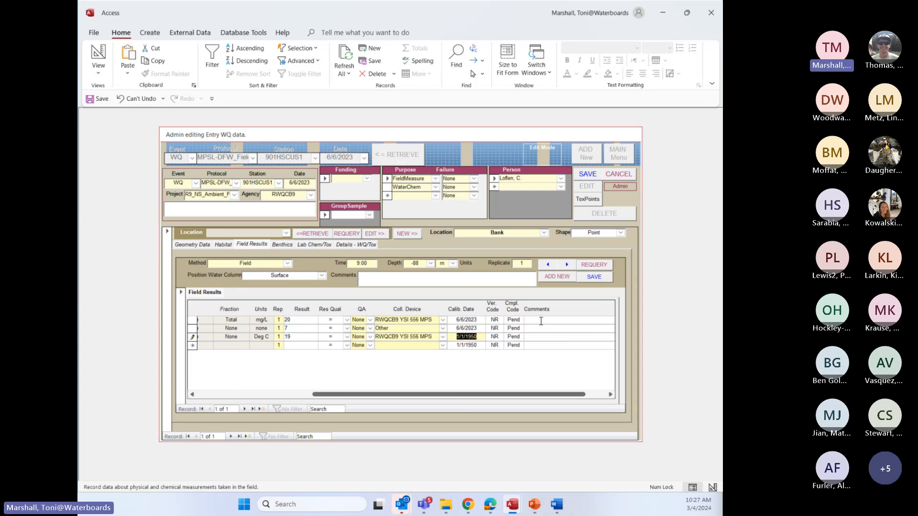
{"action": "type", "text": "060"}
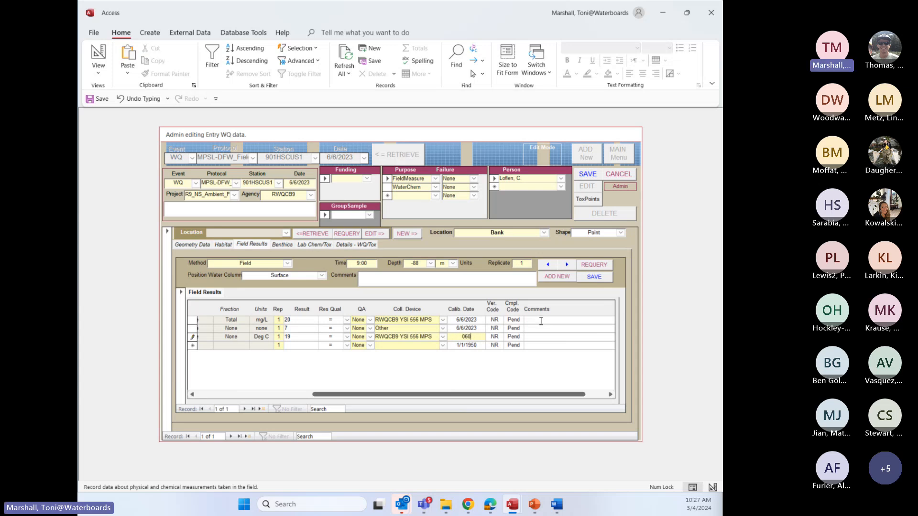
{"action": "type", "text": "623"}
{"action": "left_click", "coordinate": [478, 345]}
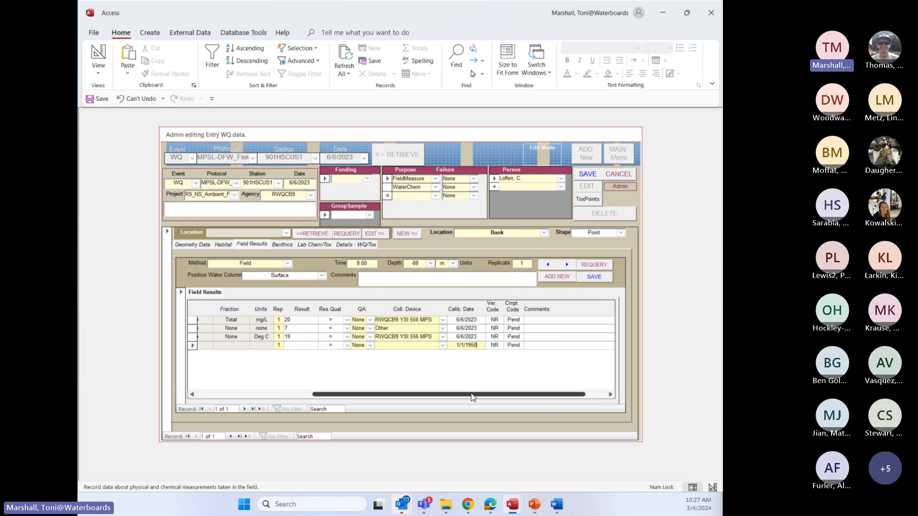
{"action": "left_click_drag", "start_coordinate": [471, 396], "coordinate": [343, 404]}
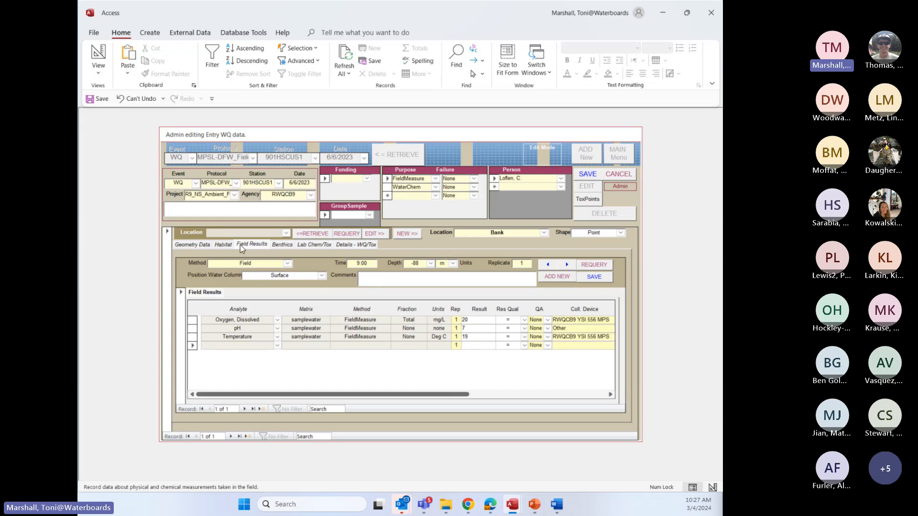
Show the sample's Lab Chem/Tox data and fill in method Water_Grab, time 9:00 and sample type Grab
{"action": "left_click", "coordinate": [309, 244]}
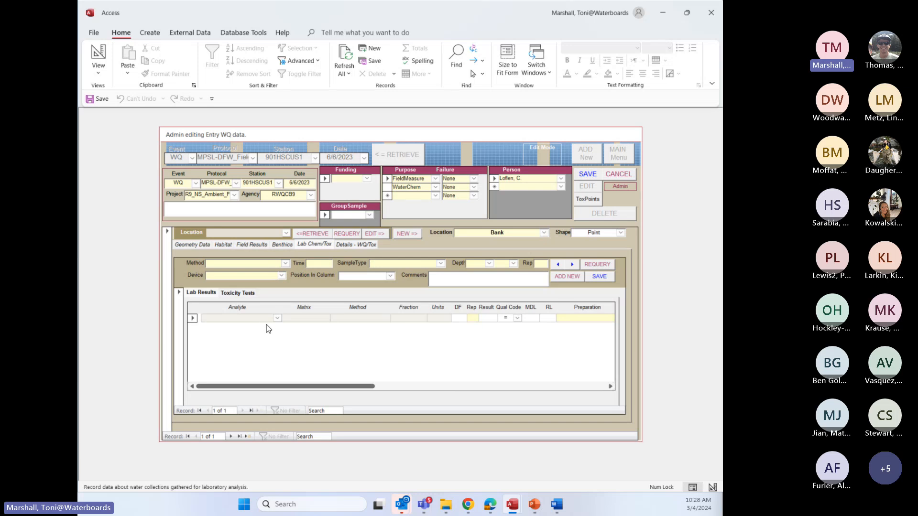
{"action": "left_click", "coordinate": [285, 264]}
{"action": "left_click", "coordinate": [252, 277]}
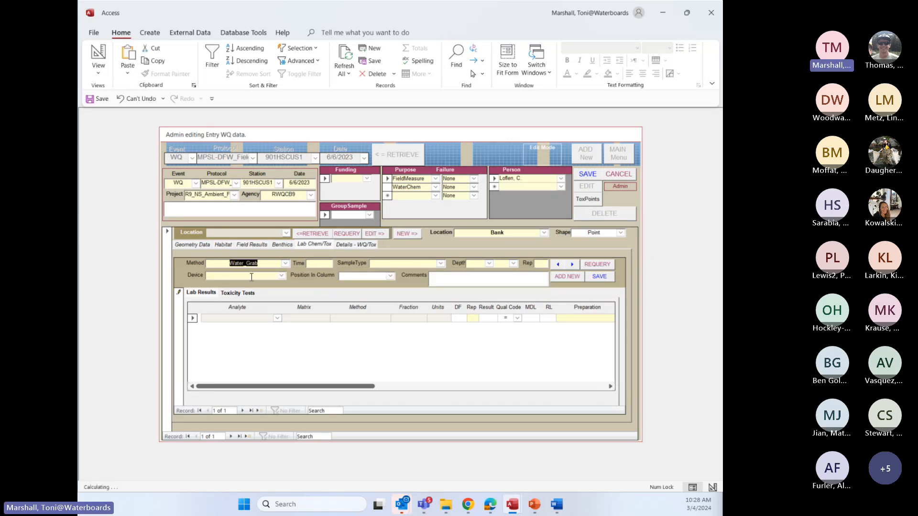
{"action": "left_click", "coordinate": [309, 263]}
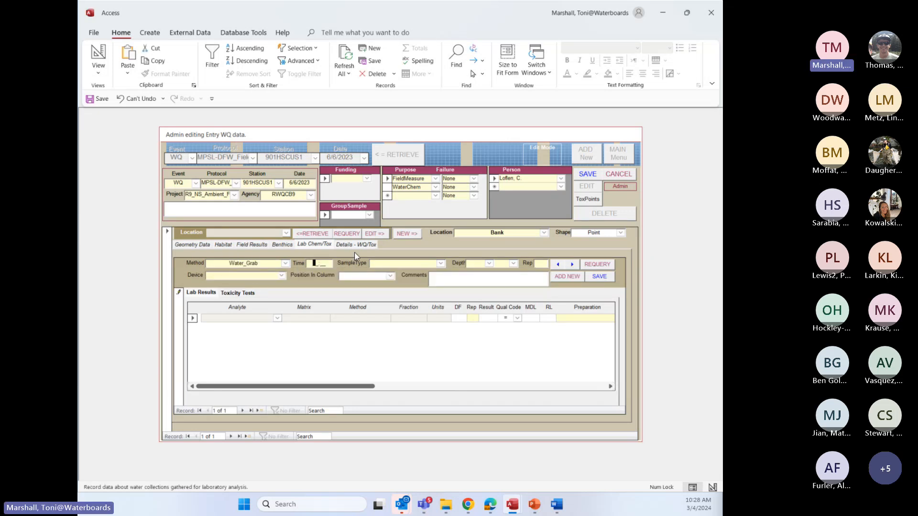
{"action": "type", "text": "9:00"}
{"action": "key", "text": "Tab"}
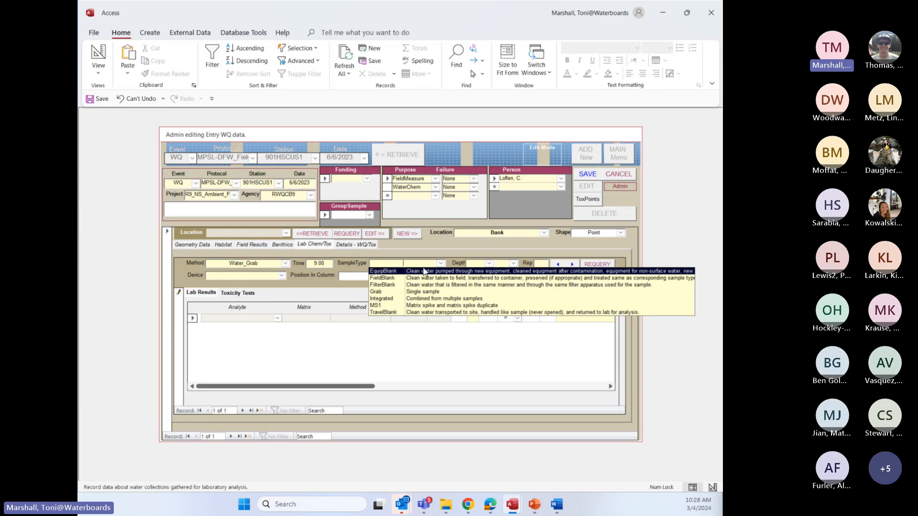
{"action": "left_click", "coordinate": [441, 263]}
{"action": "left_click", "coordinate": [441, 263]}
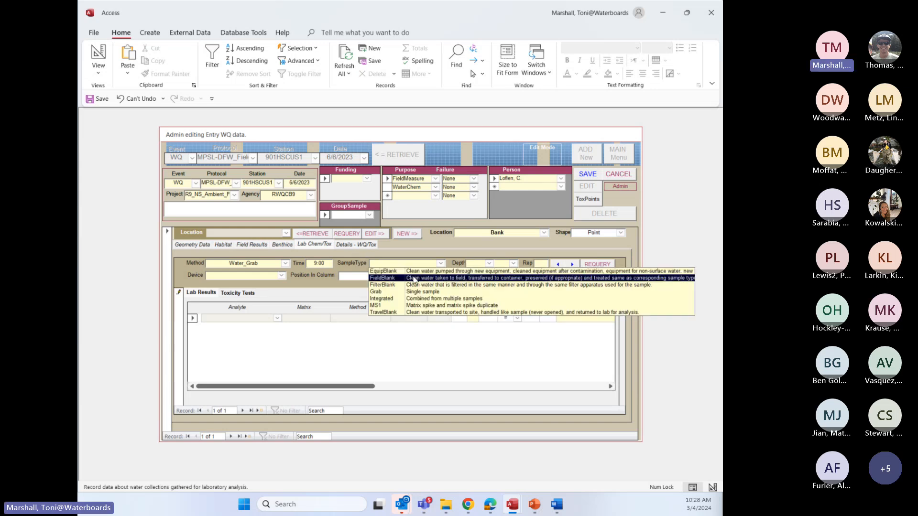
{"action": "left_click", "coordinate": [386, 292]}
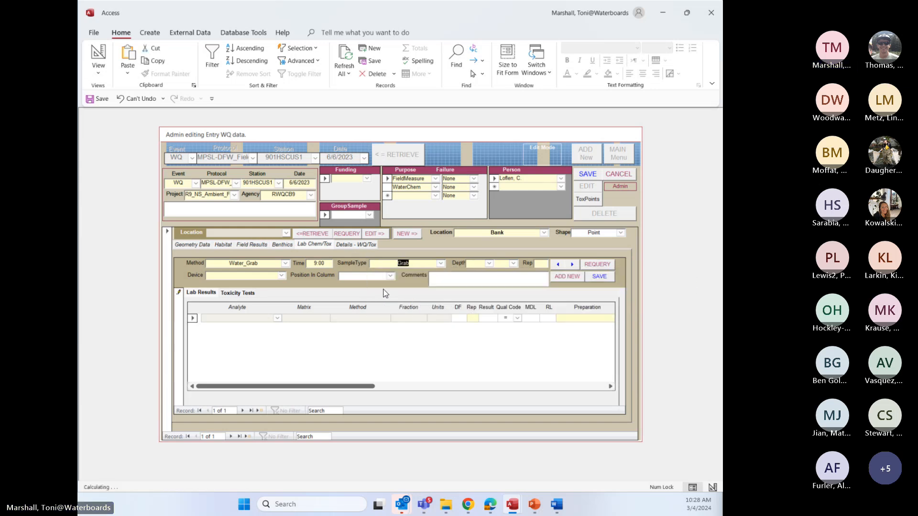
Set the Grab record's depth to -88 with units of m, and its replicate to 1
{"action": "left_click", "coordinate": [492, 264]}
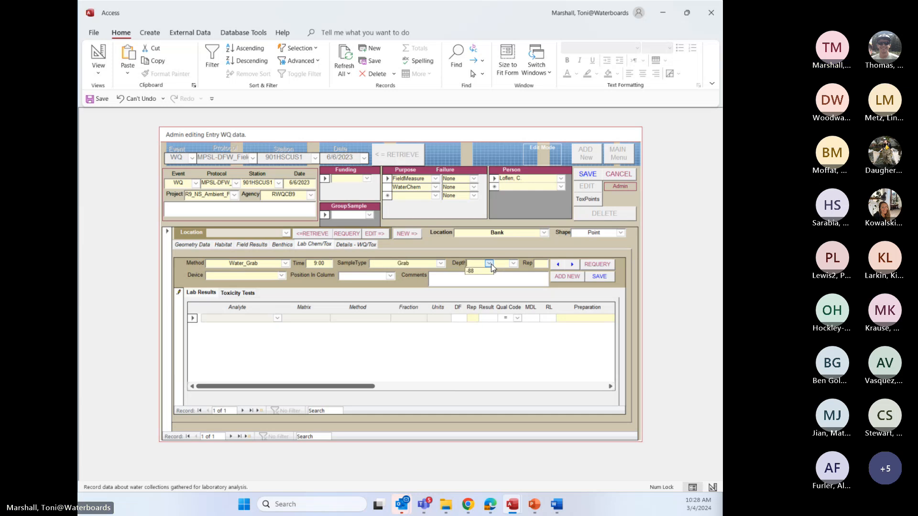
{"action": "left_click", "coordinate": [483, 274]}
{"action": "left_click", "coordinate": [512, 264]}
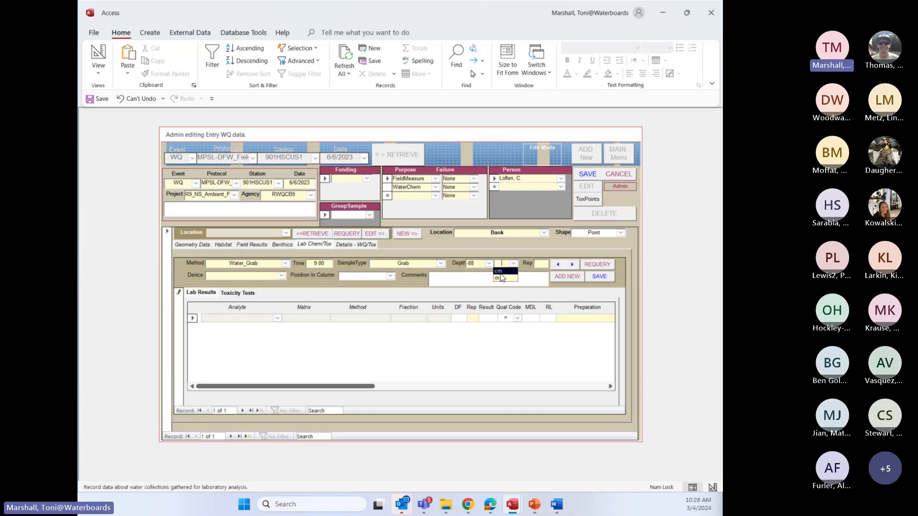
{"action": "left_click", "coordinate": [499, 279]}
{"action": "left_click", "coordinate": [539, 264]}
{"action": "type", "text": "1"}
Set the Grab record's device to Individual Collection by hand and its position in column to Surface, and commit the record
{"action": "left_click", "coordinate": [281, 277]}
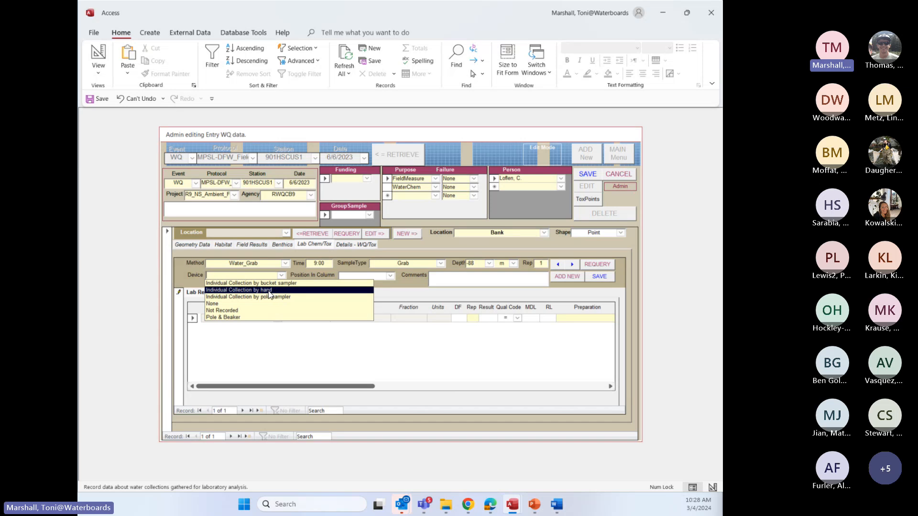
{"action": "left_click", "coordinate": [270, 291]}
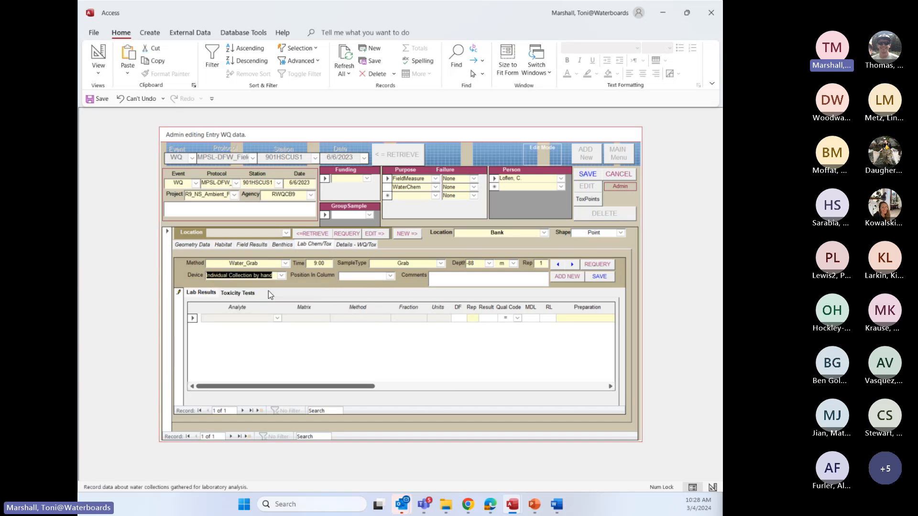
{"action": "left_click", "coordinate": [390, 276]}
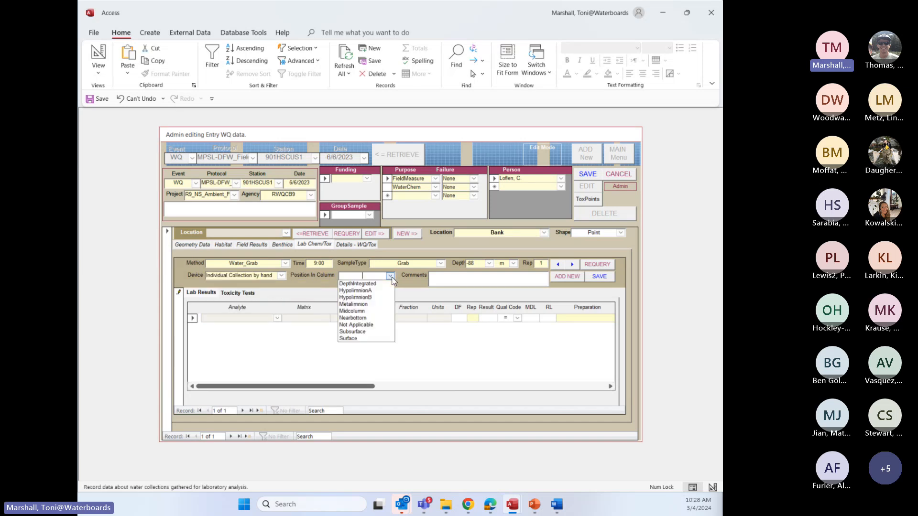
{"action": "left_click", "coordinate": [352, 337]}
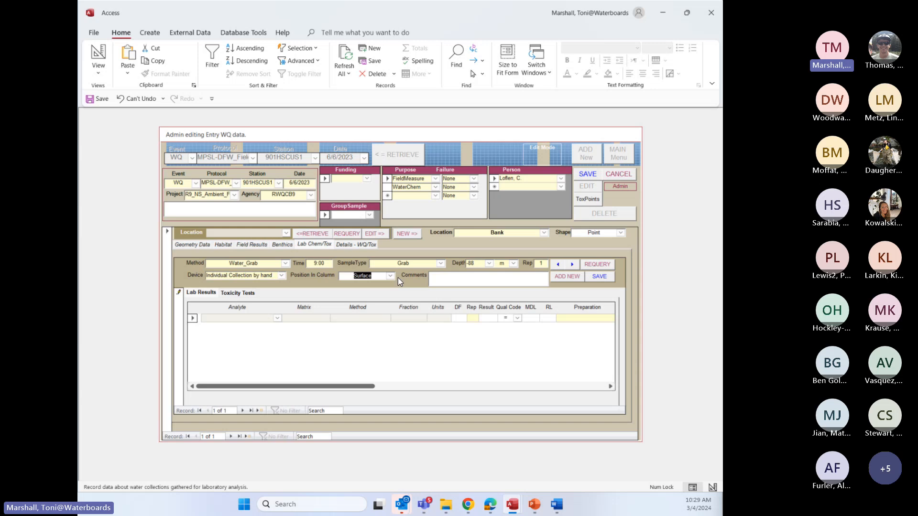
{"action": "left_click", "coordinate": [320, 353]}
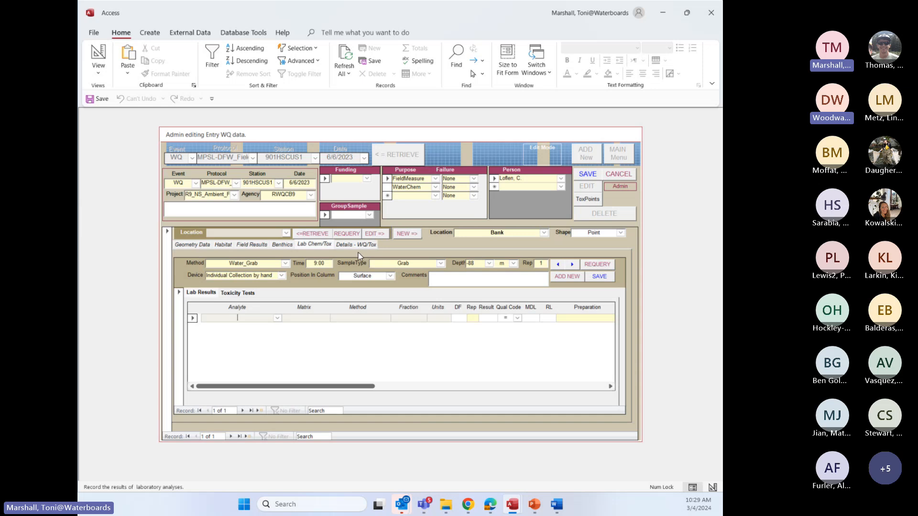
{"action": "left_click", "coordinate": [322, 244]}
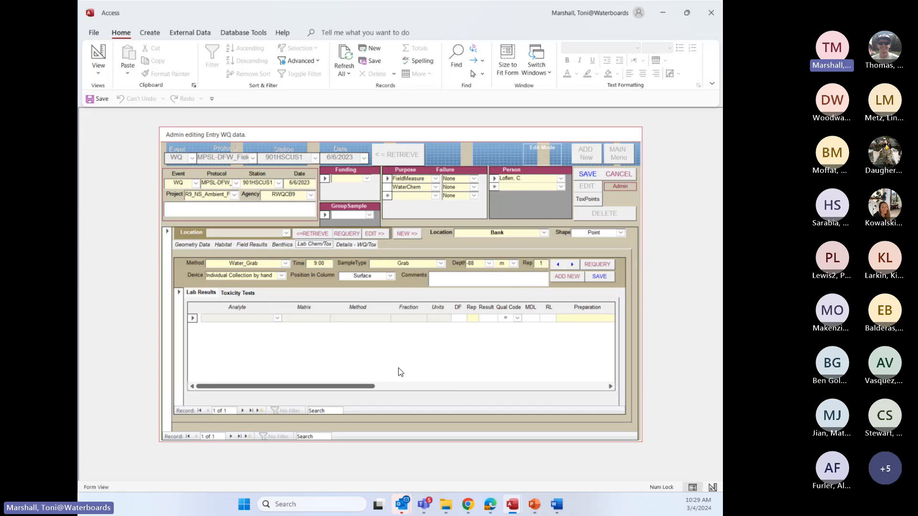
Start a second Lab Chem/Tox record with method Water_Grab, time 9:00 and sample type FieldBlank
{"action": "left_click", "coordinate": [243, 411]}
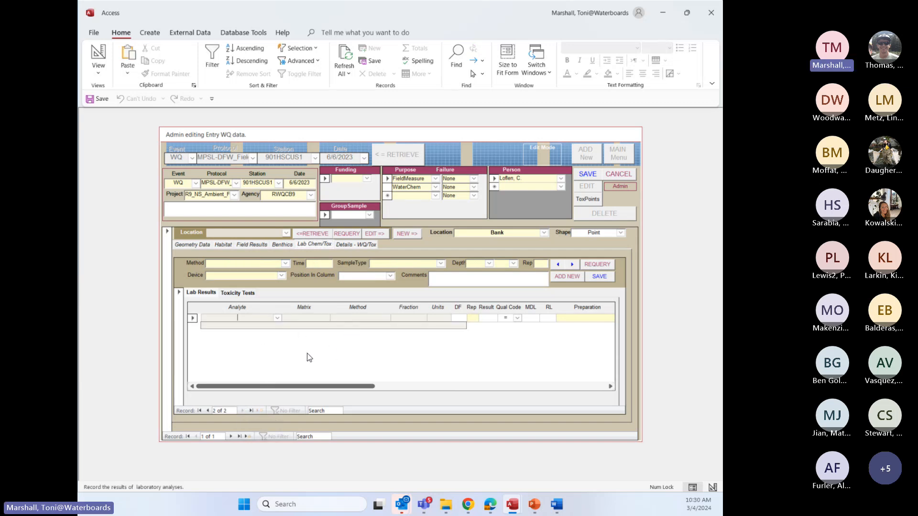
{"action": "left_click", "coordinate": [286, 263]}
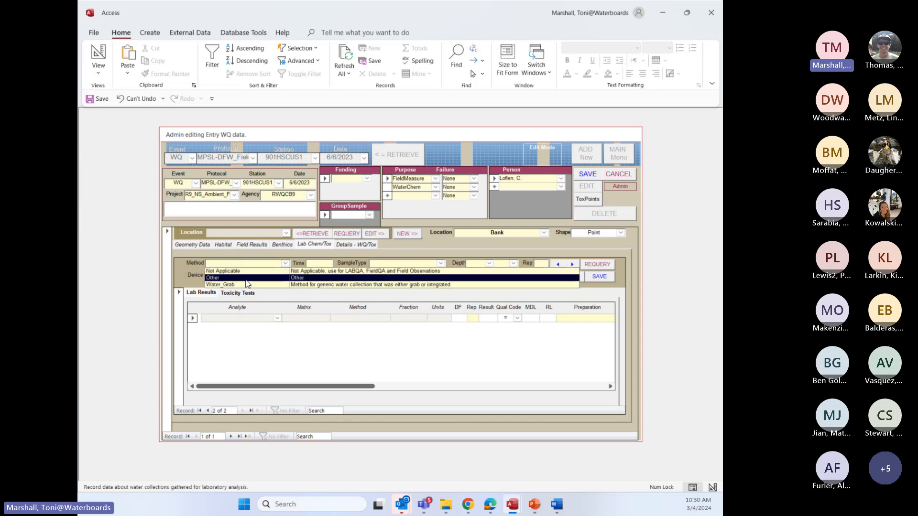
{"action": "left_click", "coordinate": [233, 285]}
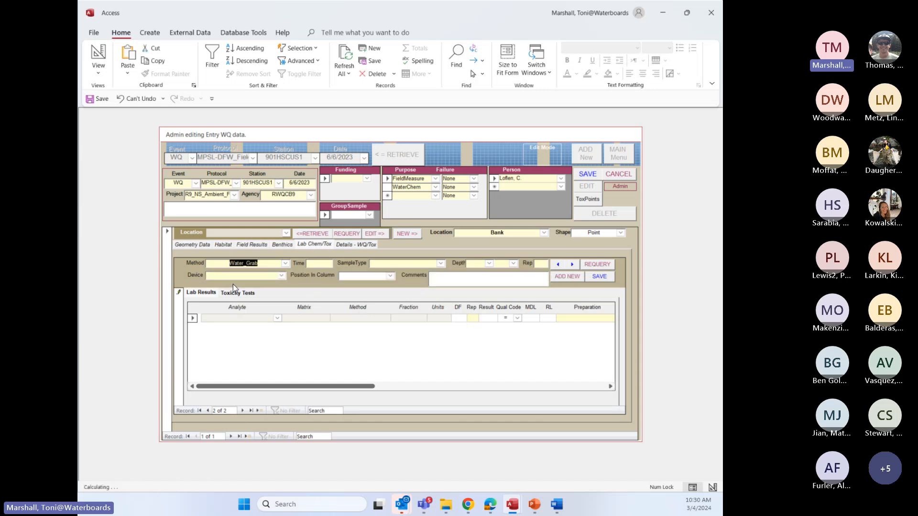
{"action": "left_click", "coordinate": [317, 263]}
{"action": "type", "text": "0900"}
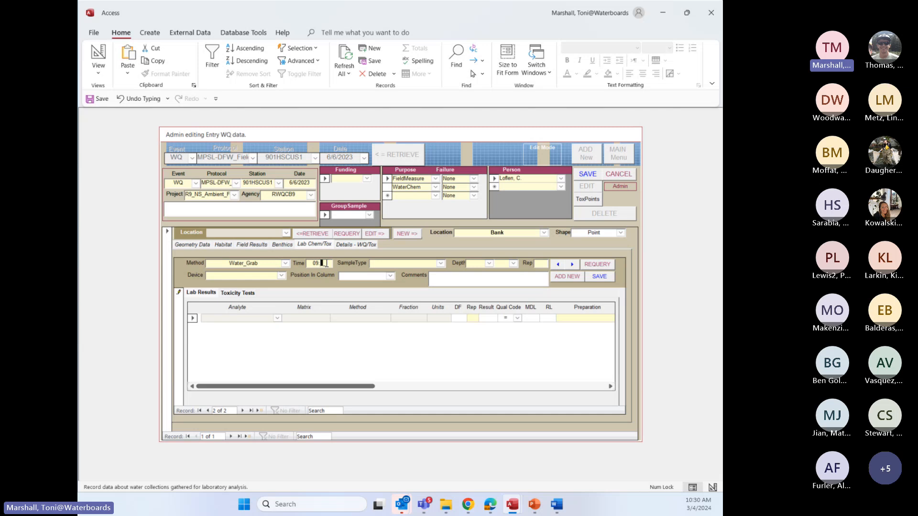
{"action": "key", "text": "Tab"}
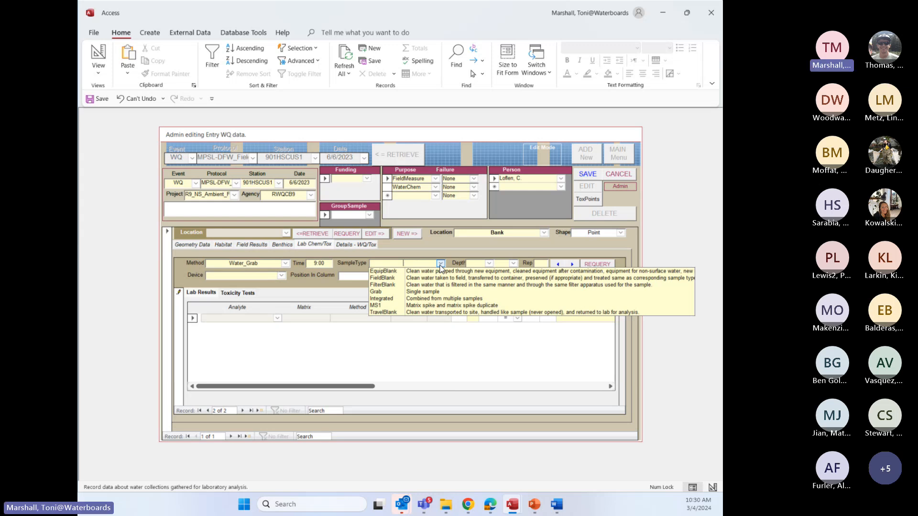
{"action": "left_click", "coordinate": [401, 278]}
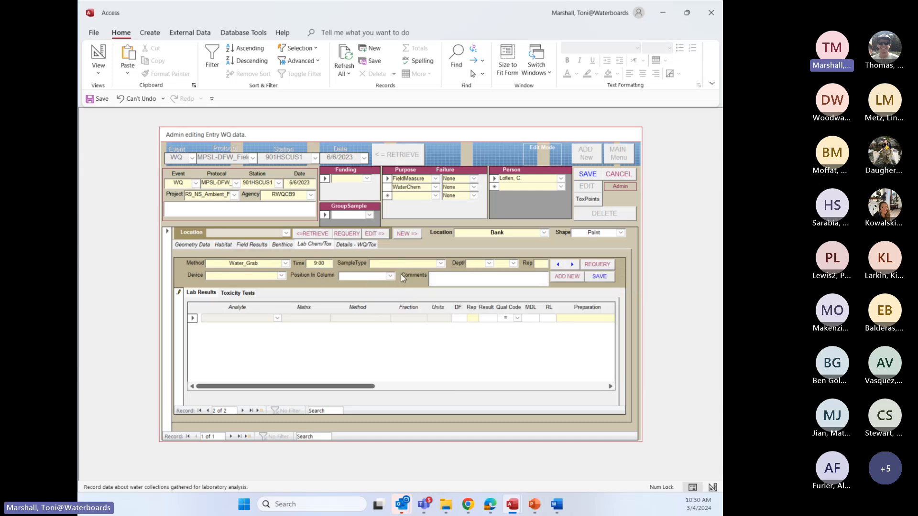
{"action": "left_click", "coordinate": [440, 264]}
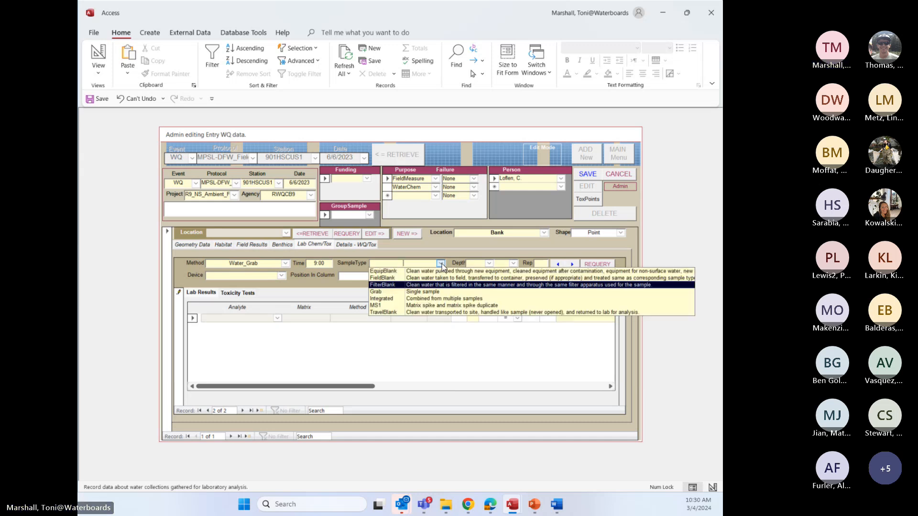
{"action": "left_click", "coordinate": [391, 279]}
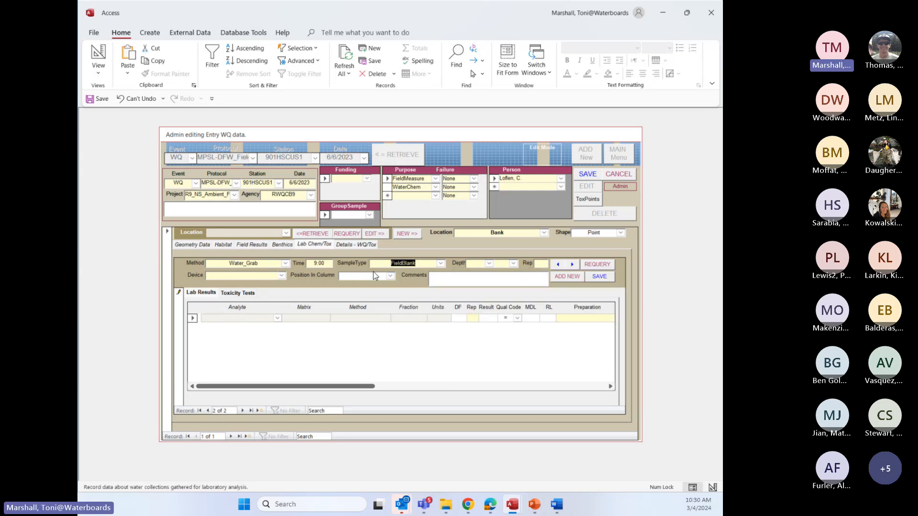
Set the FieldBlank record's depth to -88 with units of m, and its replicate to 1
{"action": "left_click", "coordinate": [488, 264]}
{"action": "left_click", "coordinate": [479, 273]}
{"action": "left_click", "coordinate": [513, 264]}
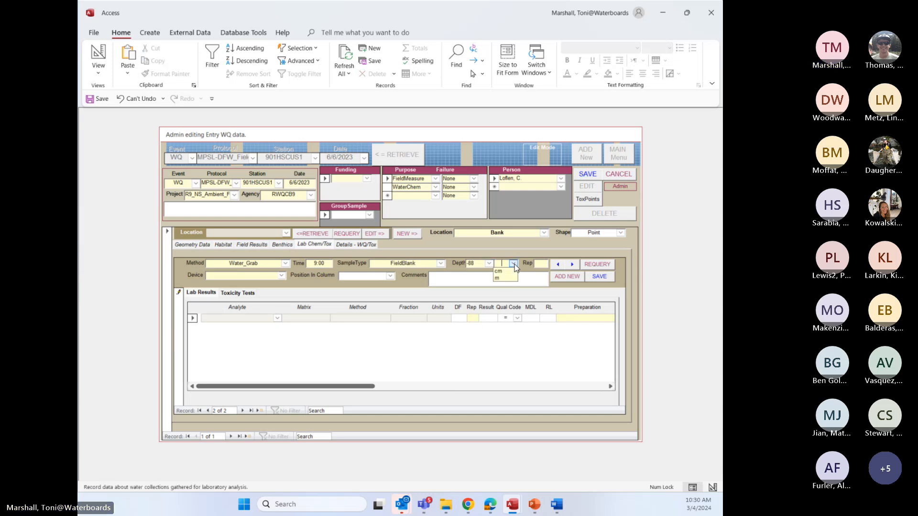
{"action": "left_click", "coordinate": [502, 272]}
{"action": "left_click", "coordinate": [545, 264]}
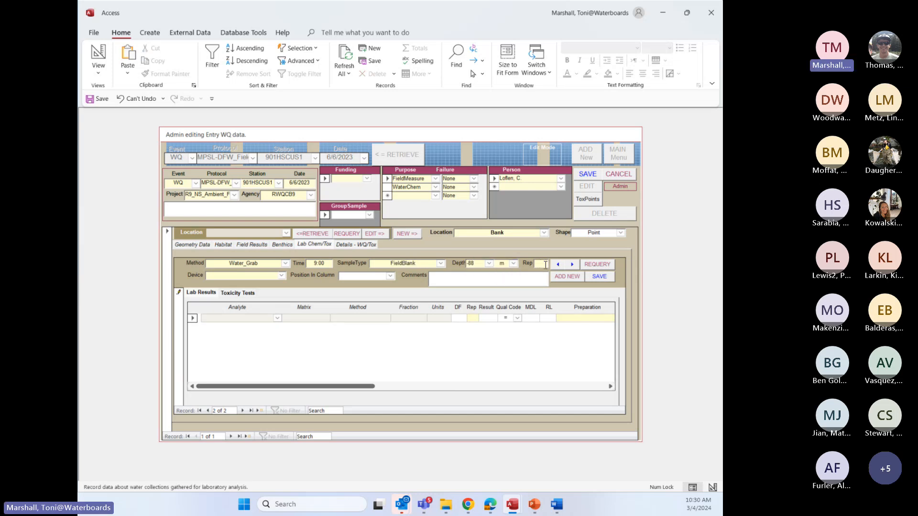
{"action": "type", "text": "2"}
{"action": "double_click", "coordinate": [547, 263]}
{"action": "type", "text": "1"}
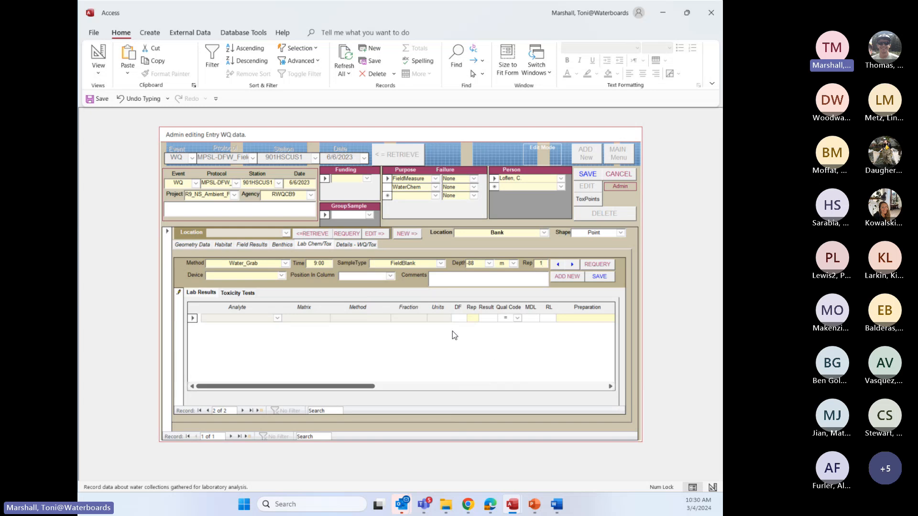
Set the FieldBlank record's device to Individual Collection by hand and its position in column to Surface, and commit the record
{"action": "left_click", "coordinate": [282, 276]}
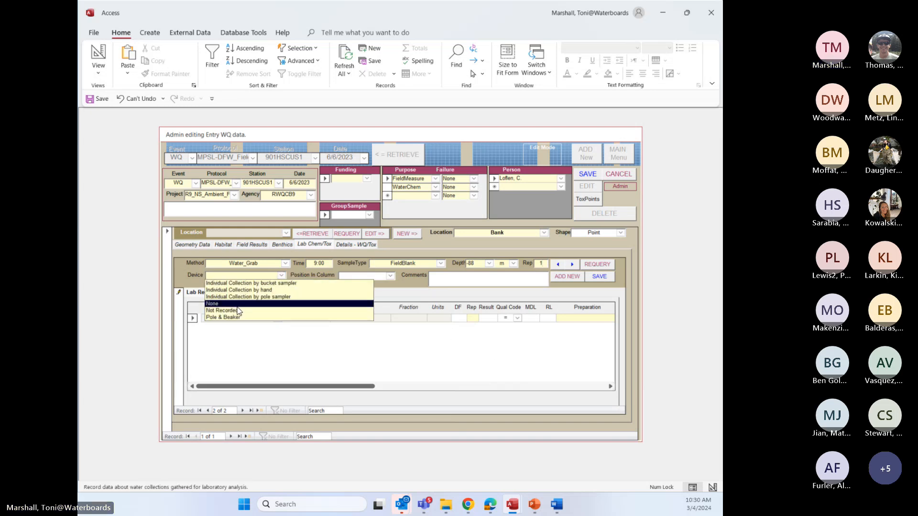
{"action": "left_click", "coordinate": [249, 291]}
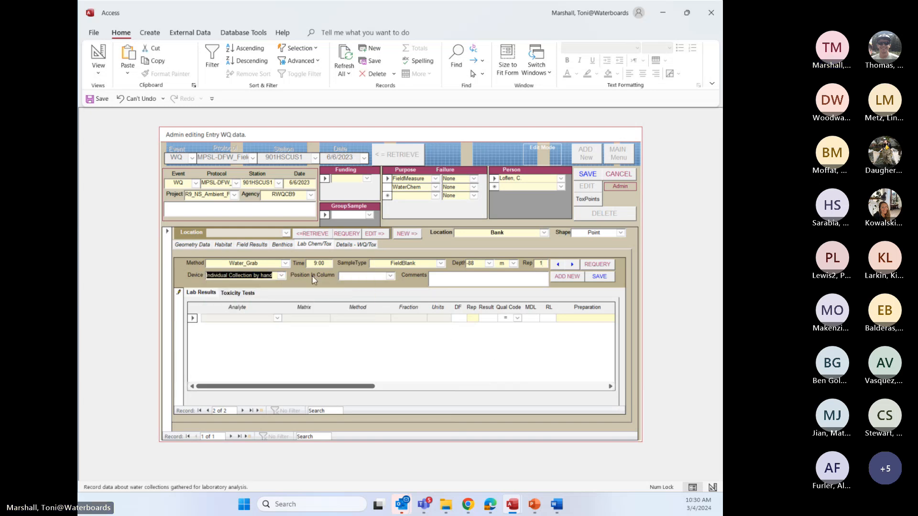
{"action": "left_click", "coordinate": [390, 276]}
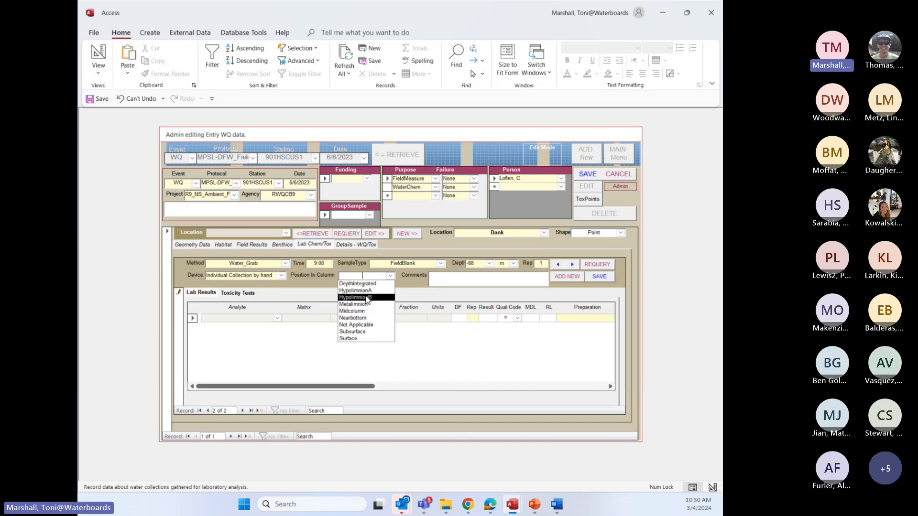
{"action": "left_click", "coordinate": [358, 340]}
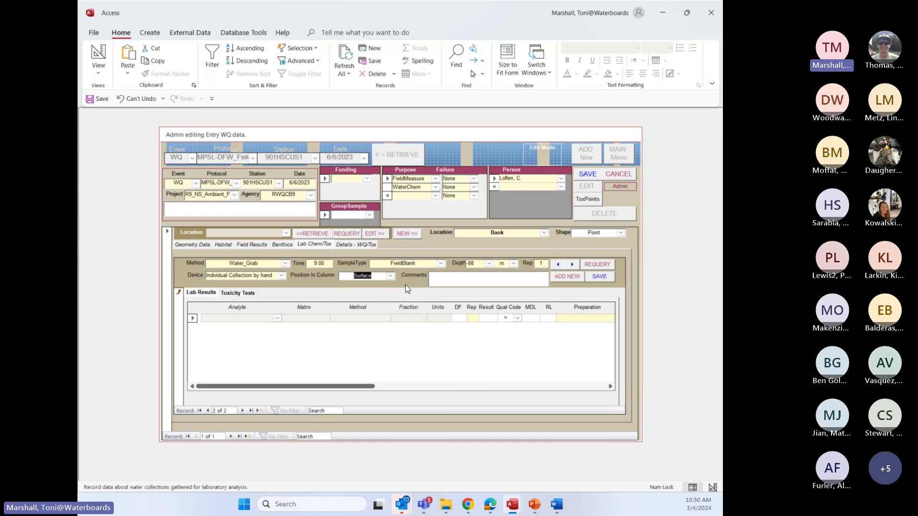
{"action": "left_click", "coordinate": [411, 350]}
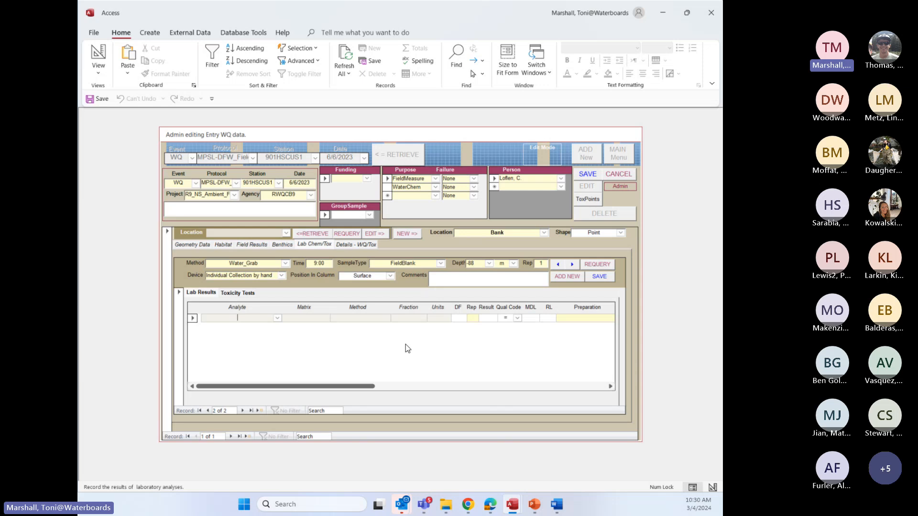
Review the sample type options on a blank third Lab Chem/Tox record, and return to the Grab record
{"action": "left_click", "coordinate": [243, 410]}
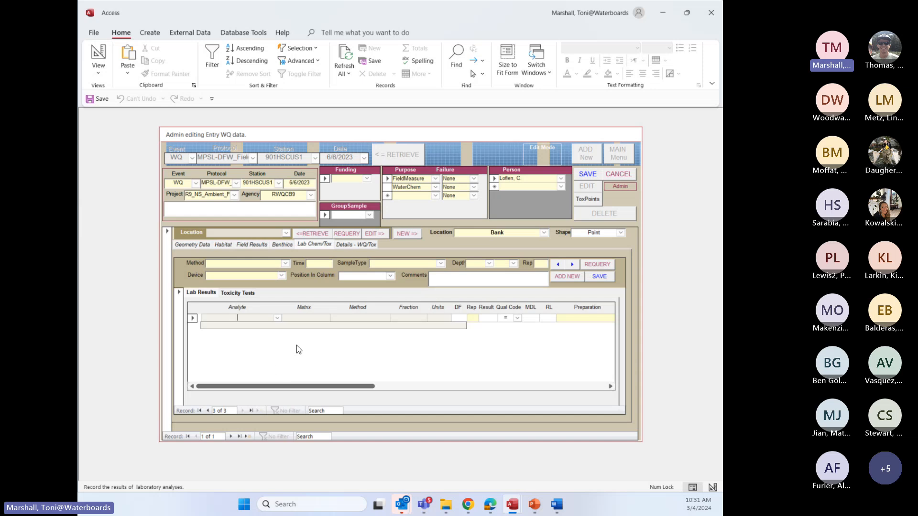
{"action": "left_click", "coordinate": [442, 262]}
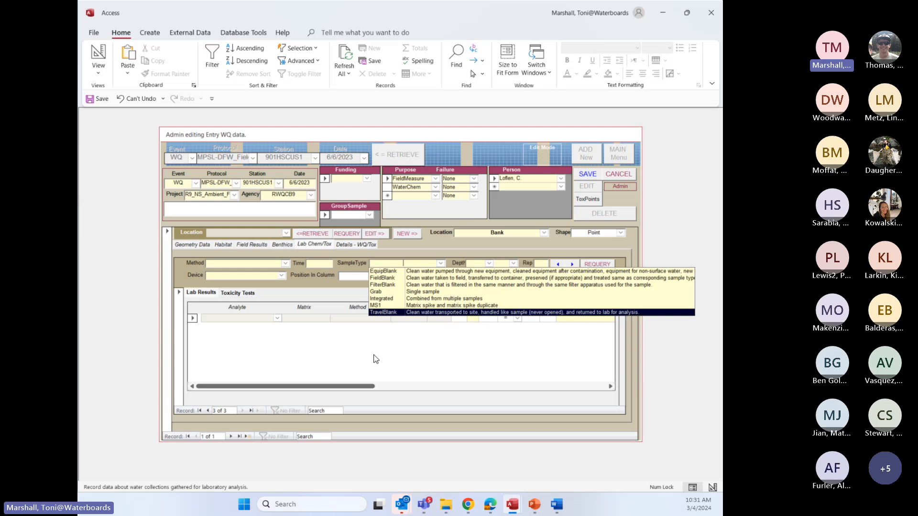
{"action": "left_click", "coordinate": [348, 358]}
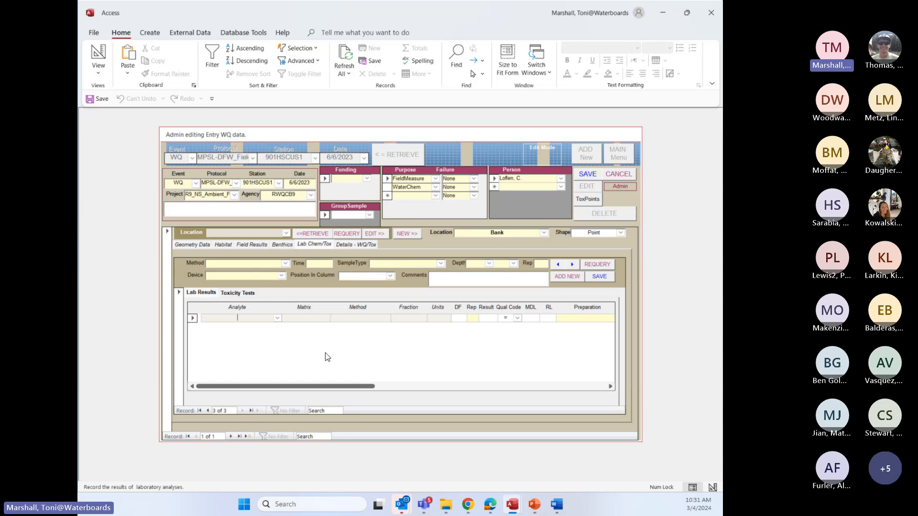
{"action": "left_click", "coordinate": [208, 411]}
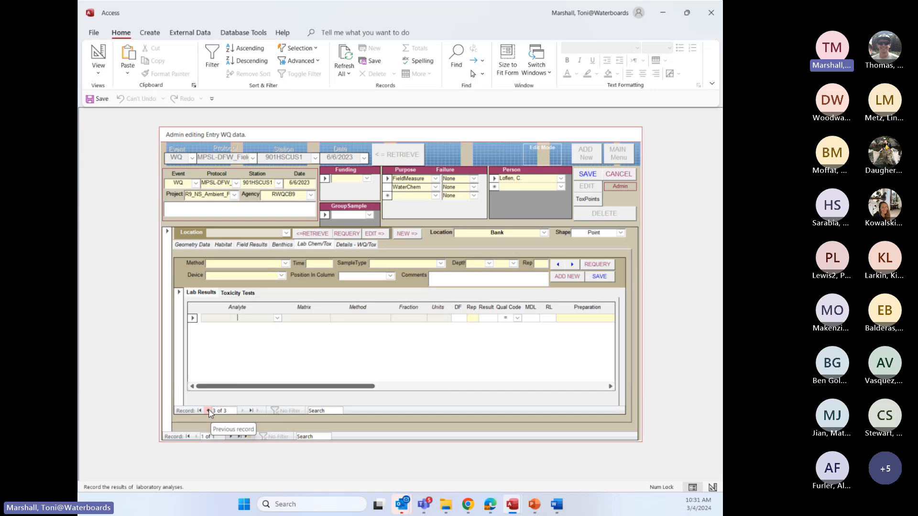
{"action": "left_click", "coordinate": [209, 411]}
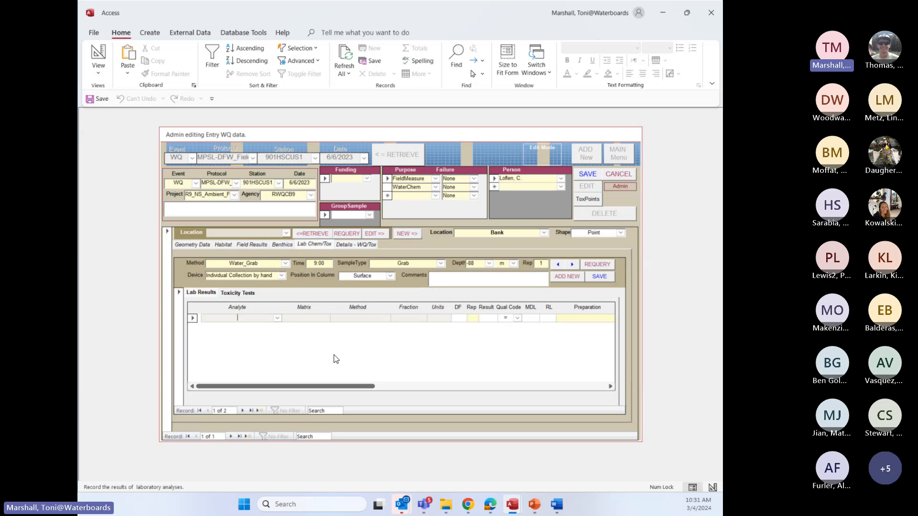
Show the Bank location's Habitat data, view the blank second location record, and return to the Bank location
{"action": "left_click", "coordinate": [228, 246]}
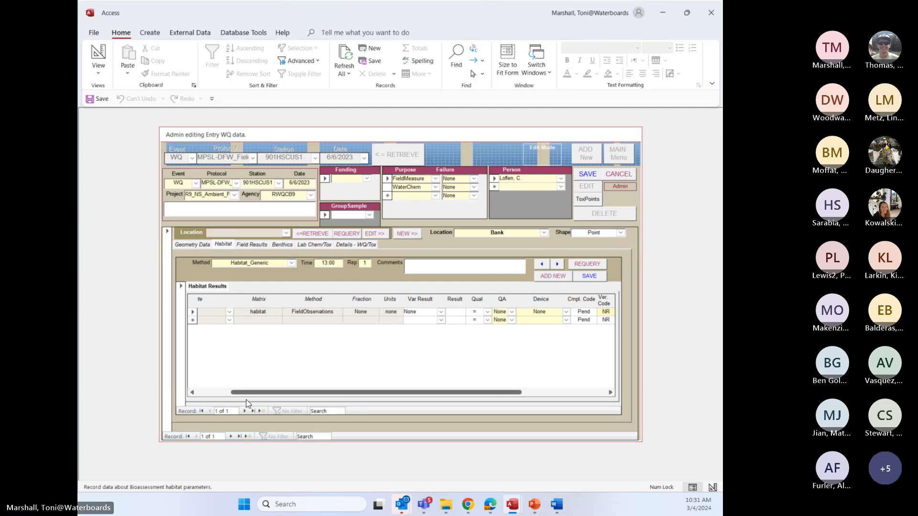
{"action": "left_click", "coordinate": [231, 437]}
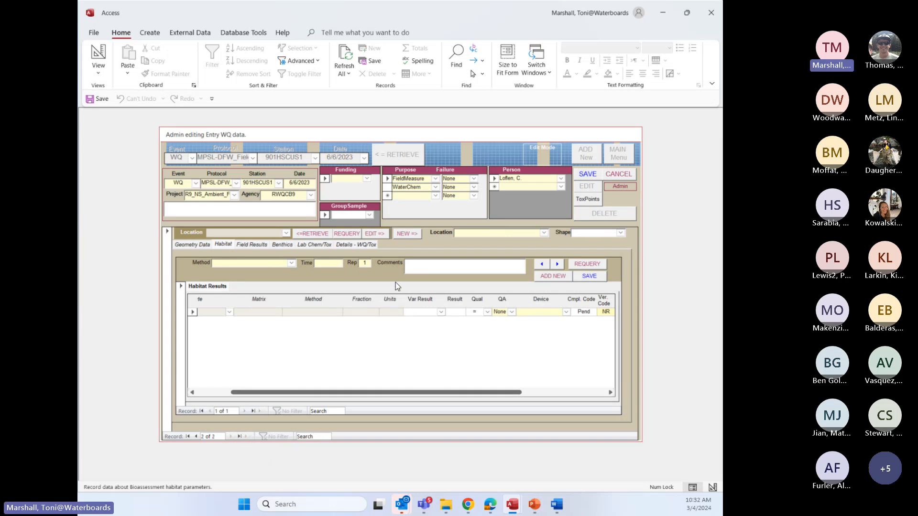
{"action": "left_click", "coordinate": [196, 436]}
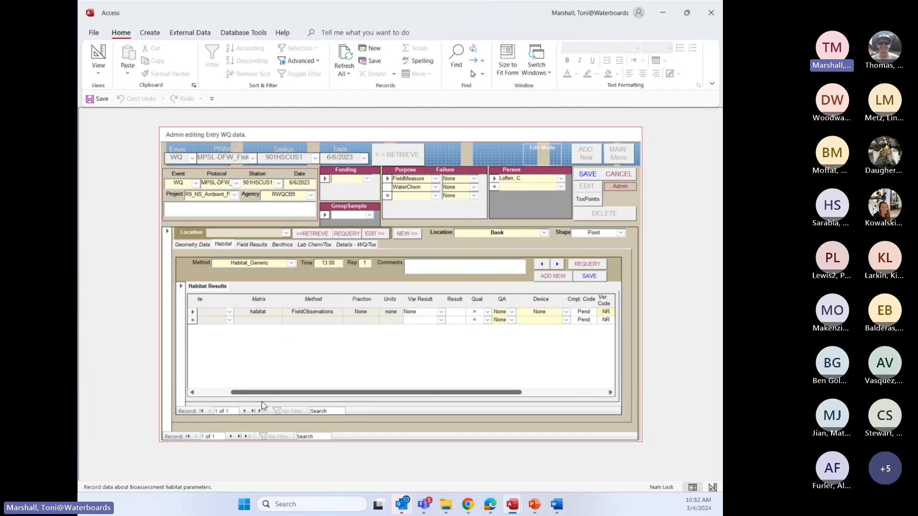
Add a second location record with location Midchannel and shape Point
{"action": "left_click", "coordinate": [231, 436]}
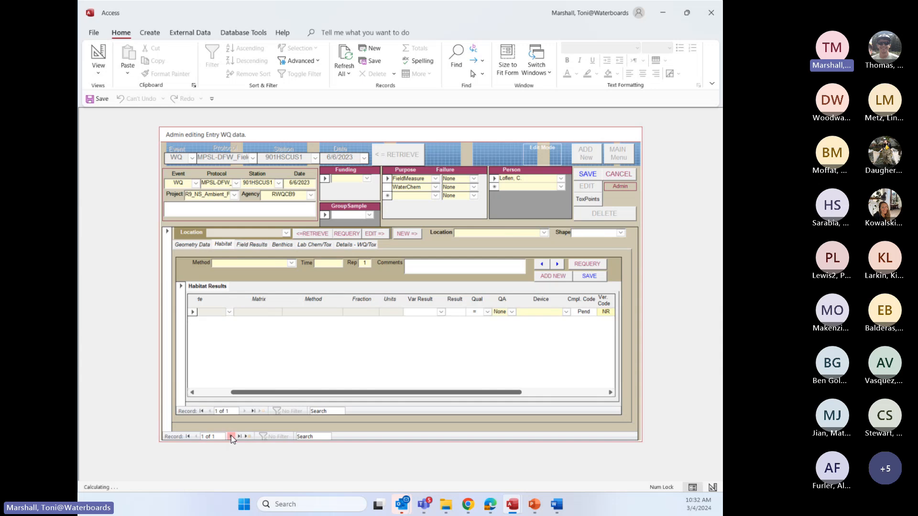
{"action": "left_click", "coordinate": [545, 234]}
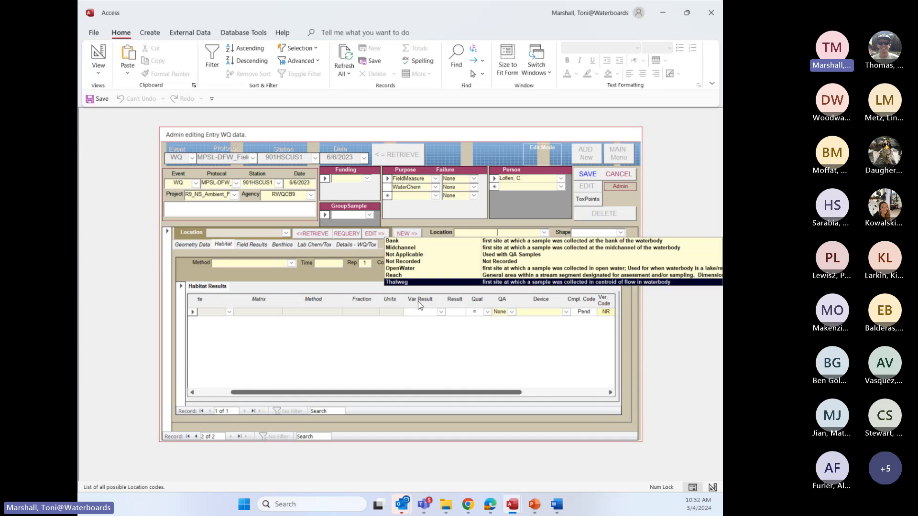
{"action": "left_click", "coordinate": [425, 341]}
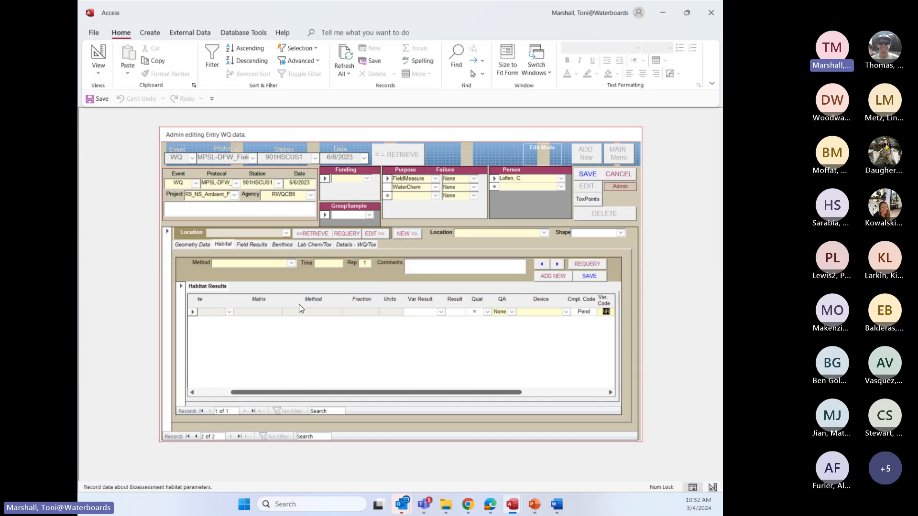
{"action": "left_click", "coordinate": [407, 234]}
{"action": "left_click", "coordinate": [544, 233]}
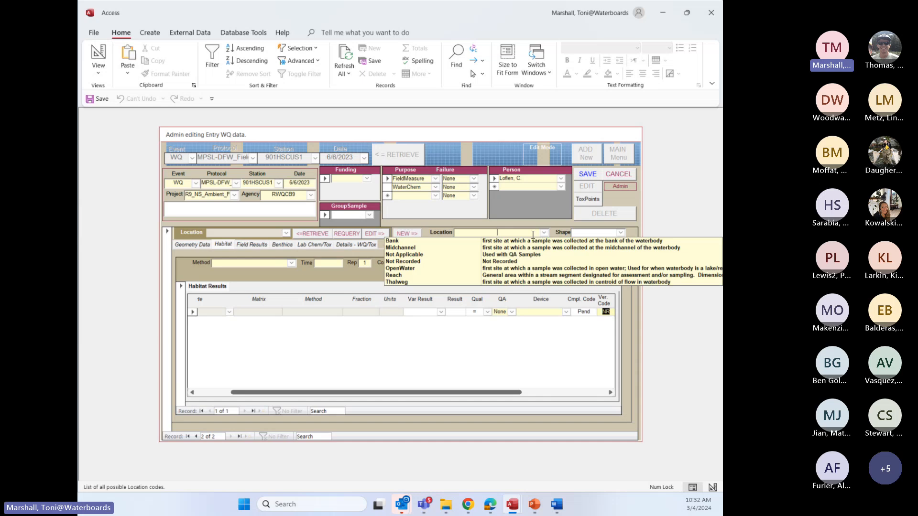
{"action": "left_click", "coordinate": [415, 257]}
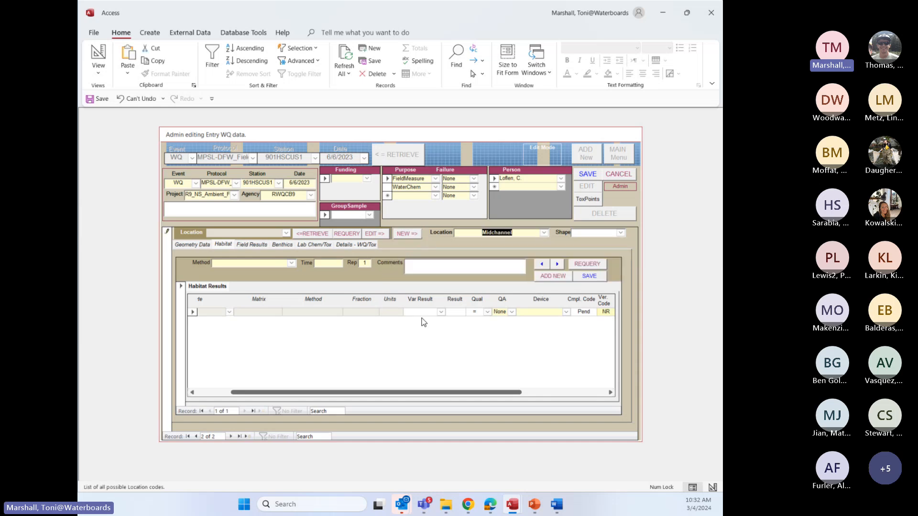
{"action": "left_click", "coordinate": [620, 233]}
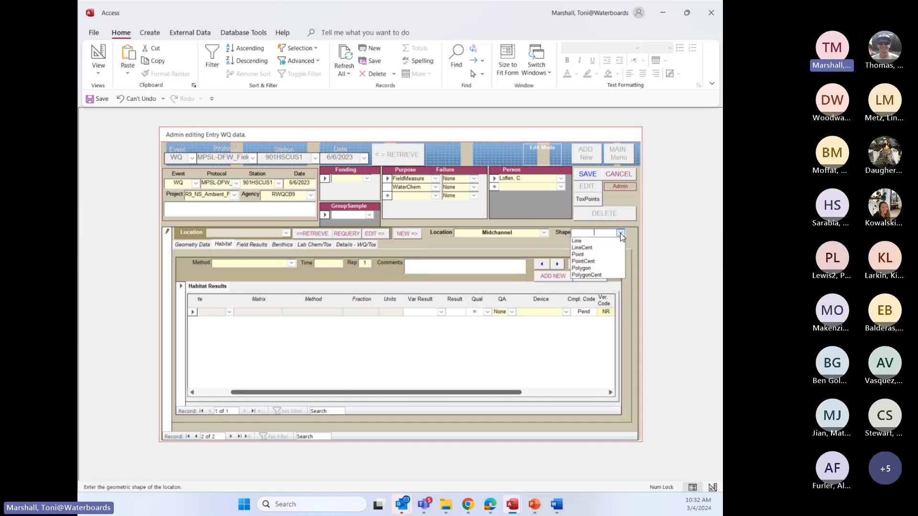
{"action": "left_click", "coordinate": [584, 255]}
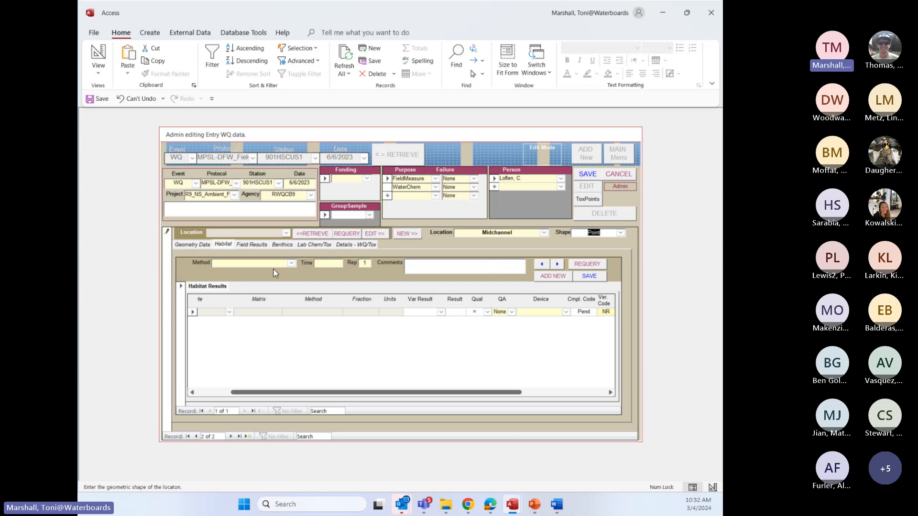
Try to start a habitat record for the Midchannel location with method Habitat_Generic and no collection time
{"action": "left_click", "coordinate": [292, 263]}
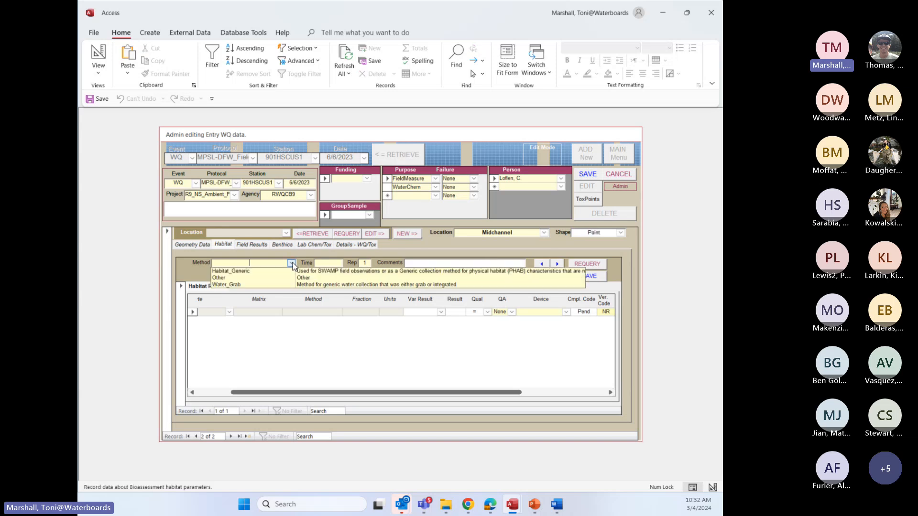
{"action": "left_click", "coordinate": [248, 271]}
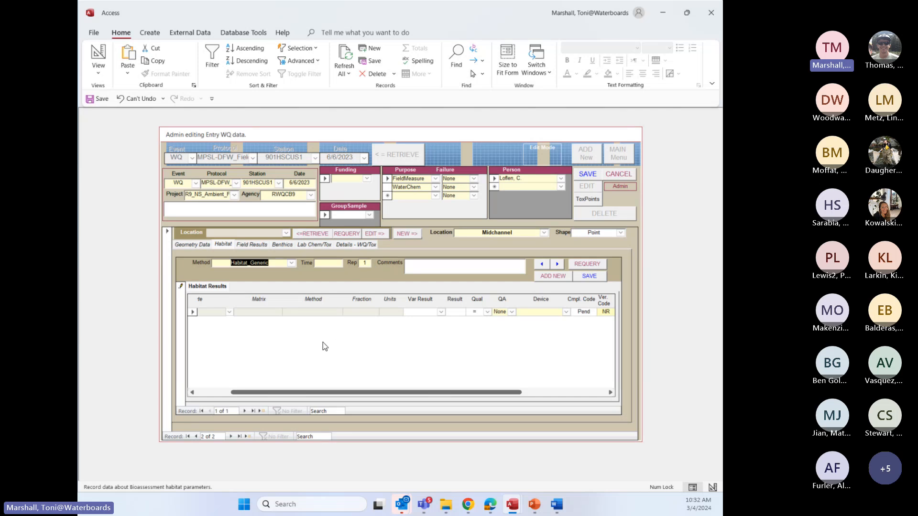
{"action": "left_click", "coordinate": [230, 311]}
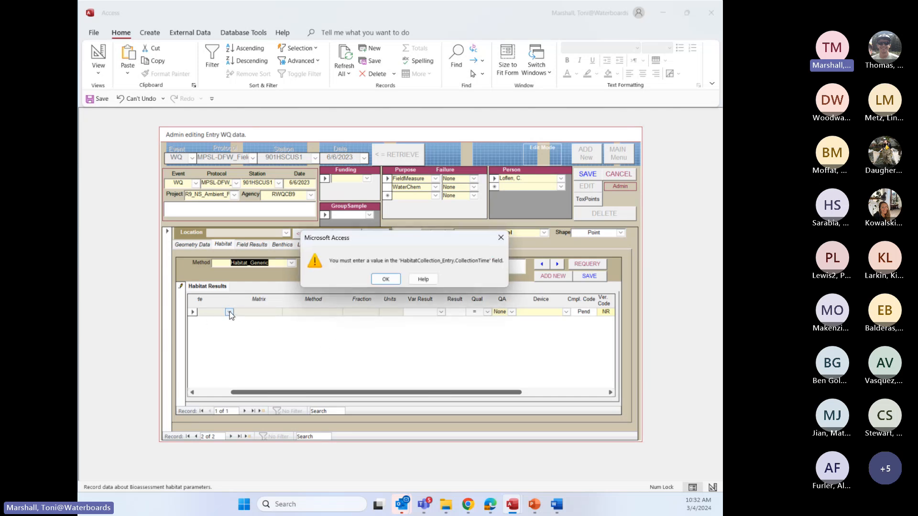
{"action": "left_click", "coordinate": [393, 281]}
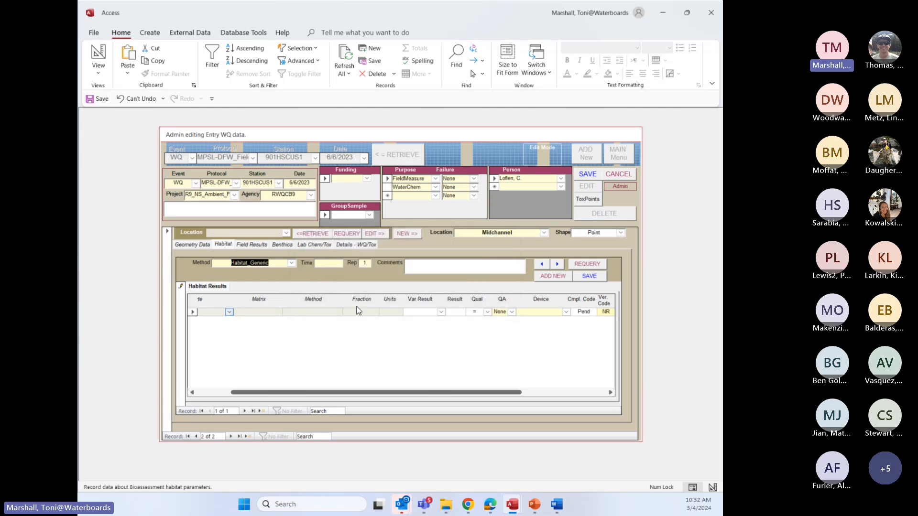
{"action": "left_click", "coordinate": [333, 341]}
{"action": "left_click", "coordinate": [385, 279]}
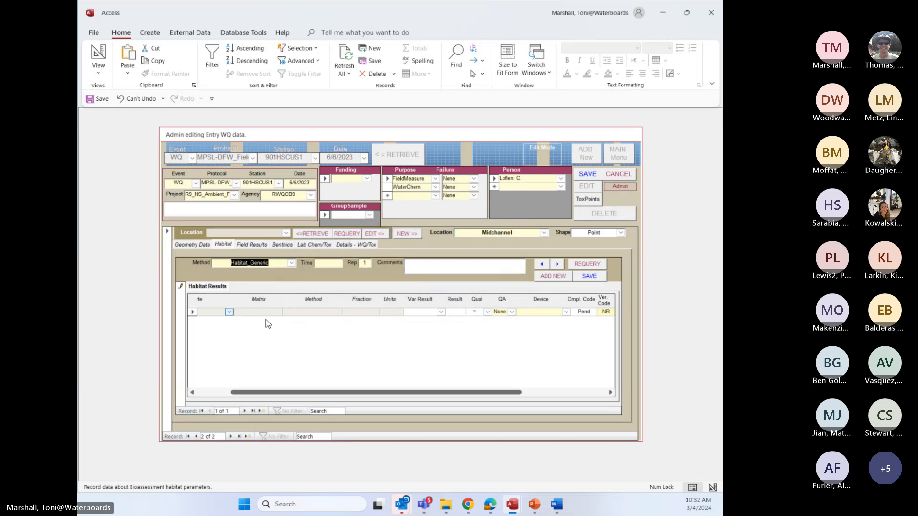
{"action": "left_click", "coordinate": [192, 394]}
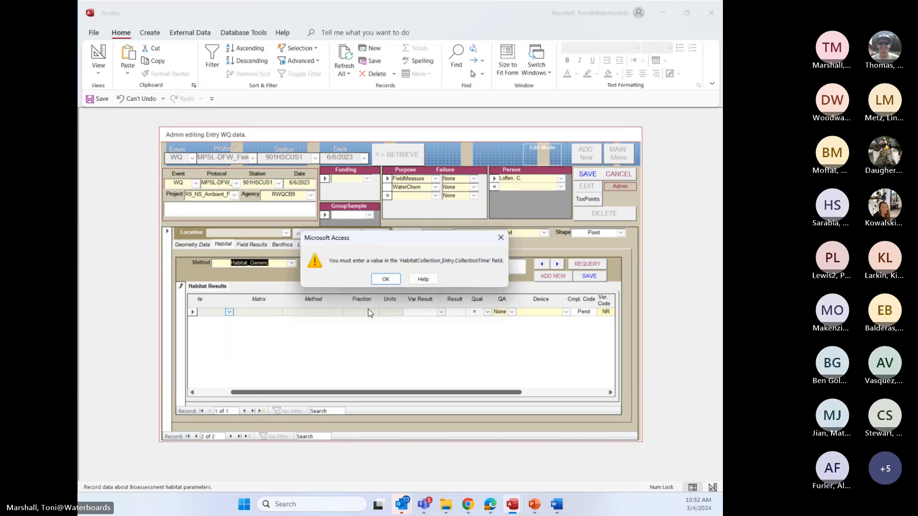
{"action": "left_click", "coordinate": [386, 279]}
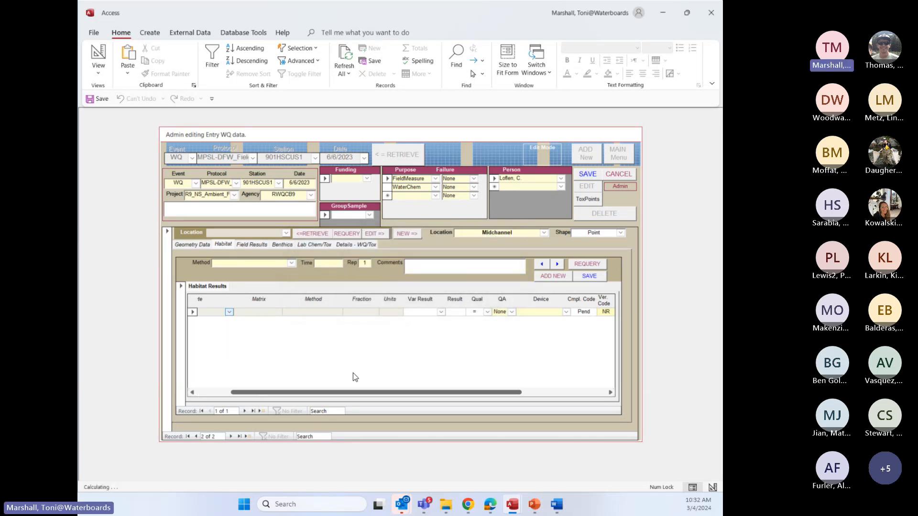
Examine the analyte options for the Midchannel location's habitat results, and show that location's geometry data
{"action": "left_click_drag", "start_coordinate": [324, 393], "coordinate": [282, 392]}
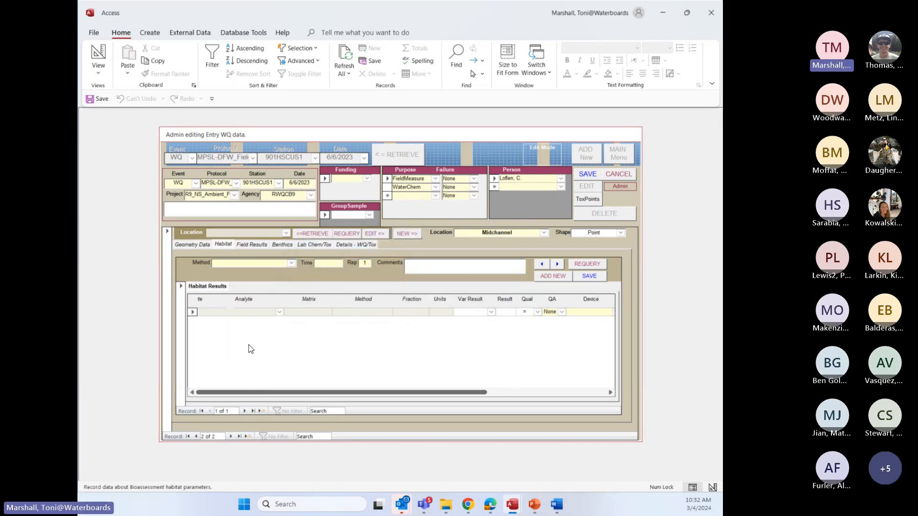
{"action": "left_click", "coordinate": [279, 312]}
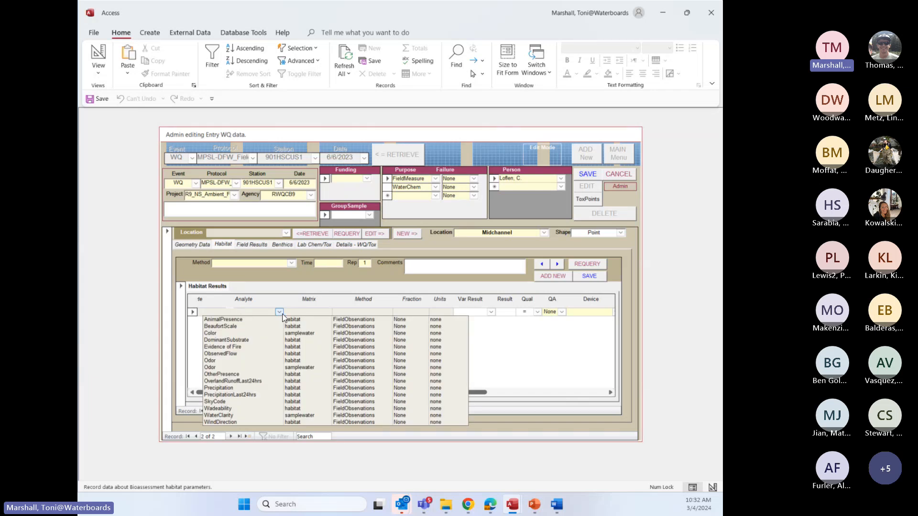
{"action": "left_click", "coordinate": [500, 339]}
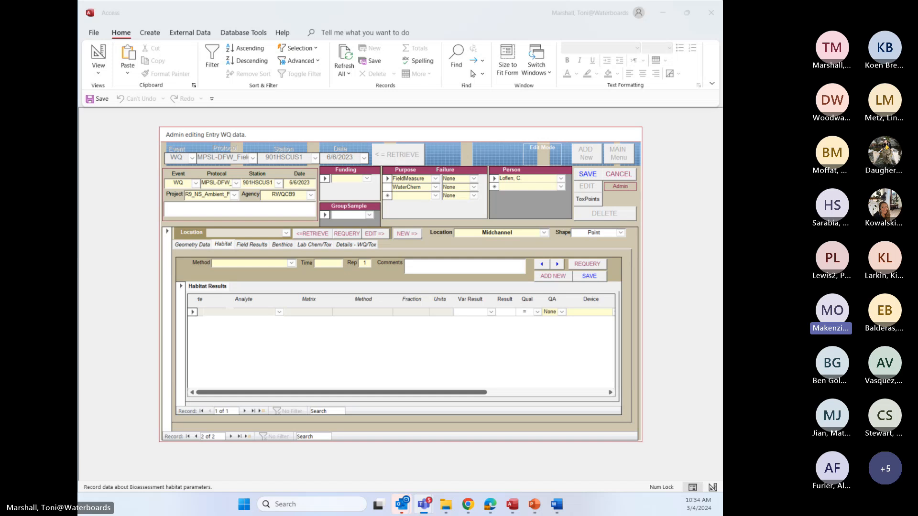
{"action": "left_click", "coordinate": [195, 244]}
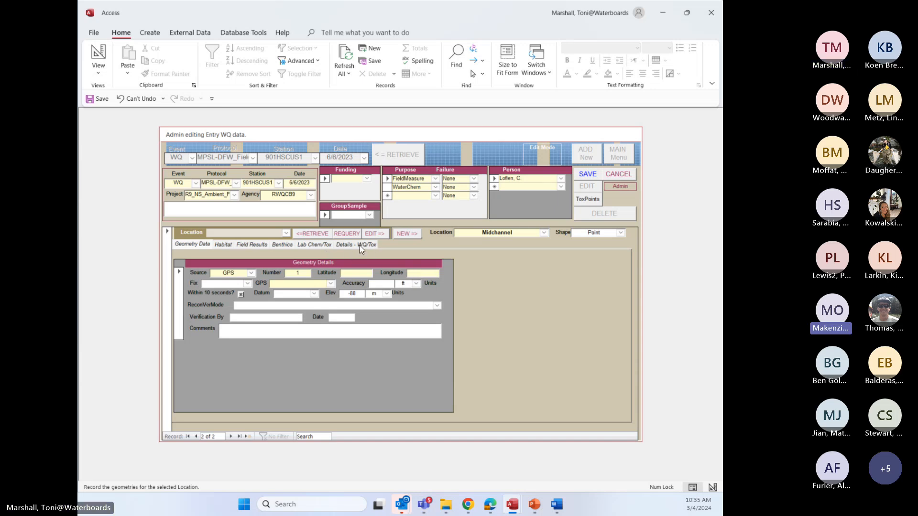
{"action": "left_click", "coordinate": [589, 198]}
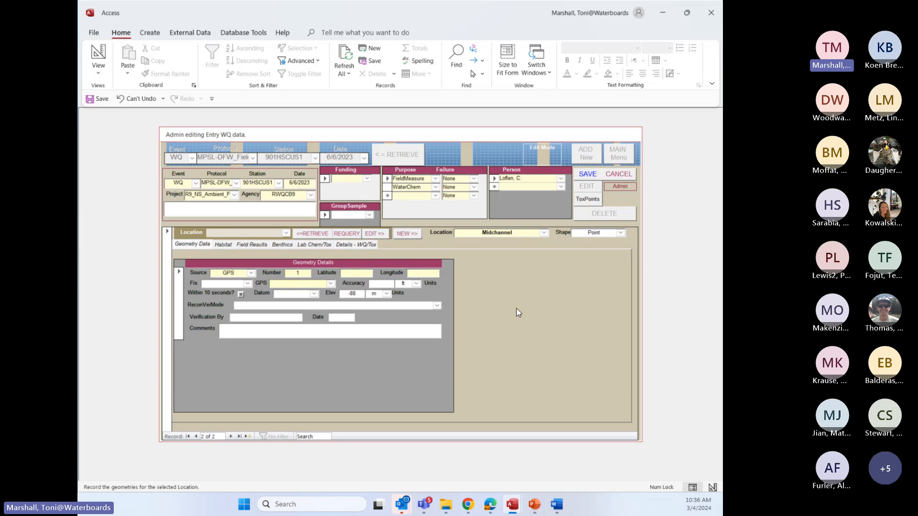
Show the Midchannel location's WQ/Tox details and its blank lab chemistry and toxicity collection record
{"action": "left_click", "coordinate": [363, 247]}
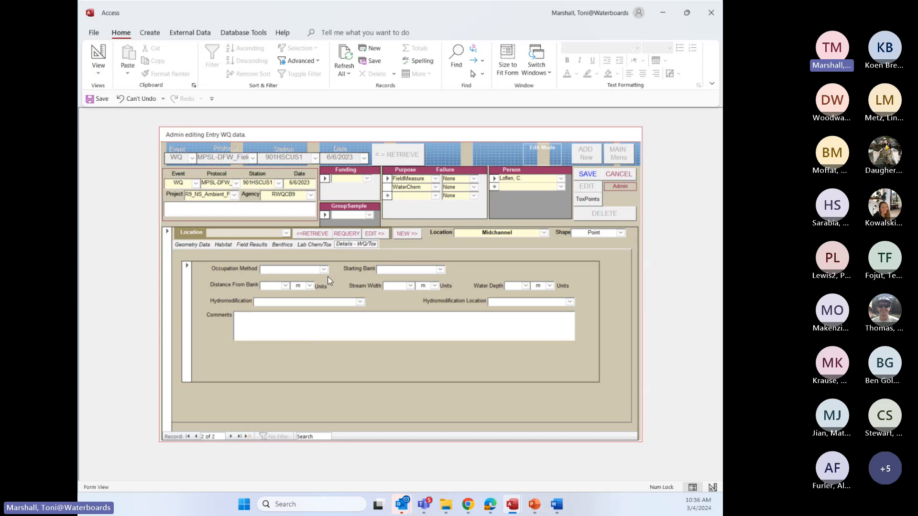
{"action": "left_click", "coordinate": [324, 244]}
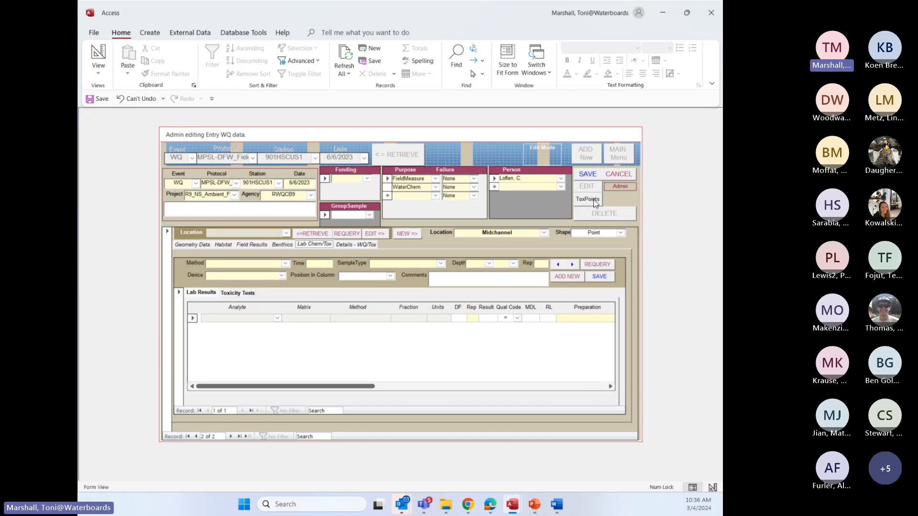
View the toxicity point entry form, close it to return to the WQ sample, and show the Bank location's geometry data
{"action": "left_click", "coordinate": [614, 186]}
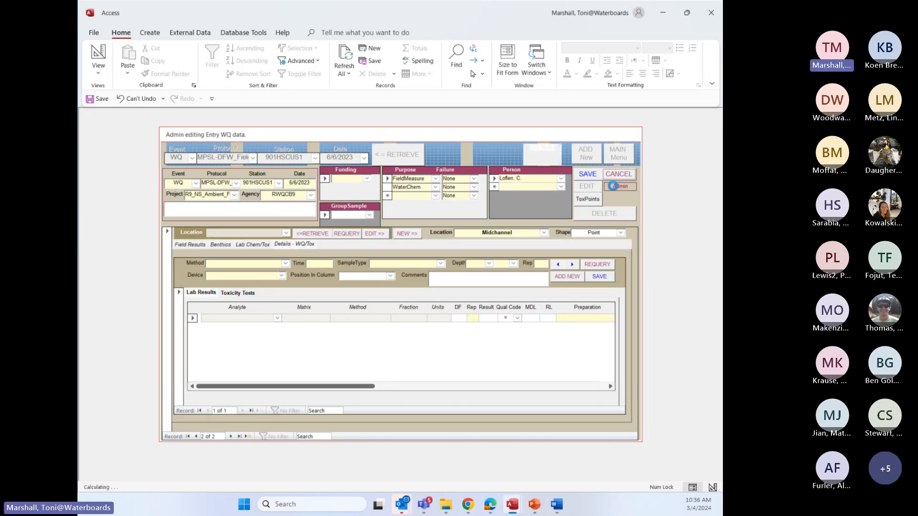
{"action": "left_click", "coordinate": [590, 199]}
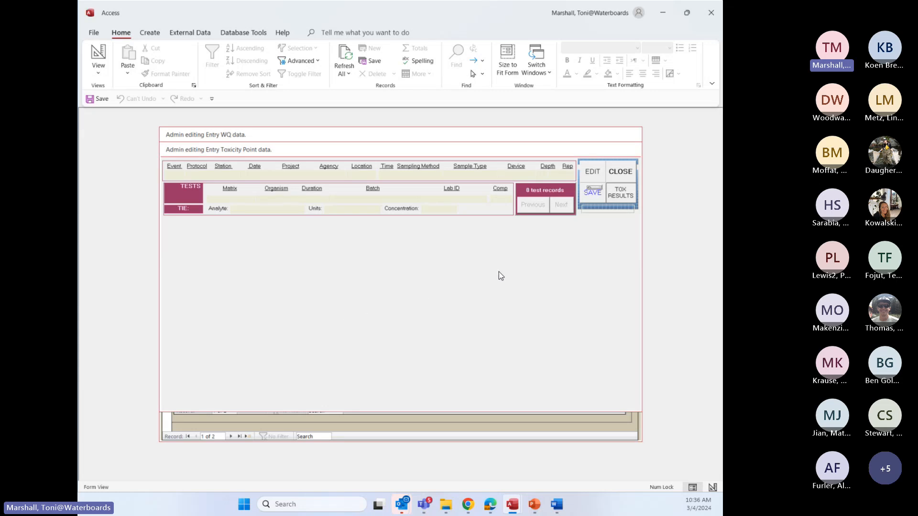
{"action": "left_click", "coordinate": [624, 173]}
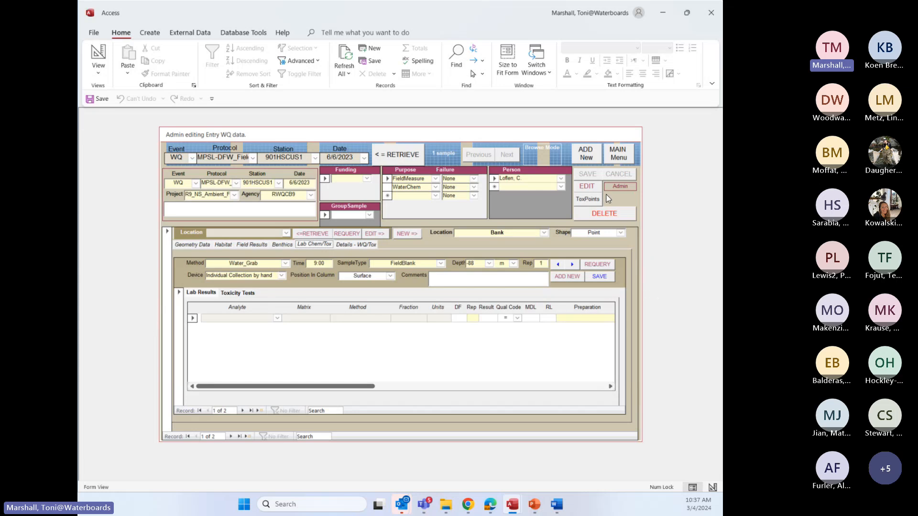
{"action": "left_click", "coordinate": [587, 199]}
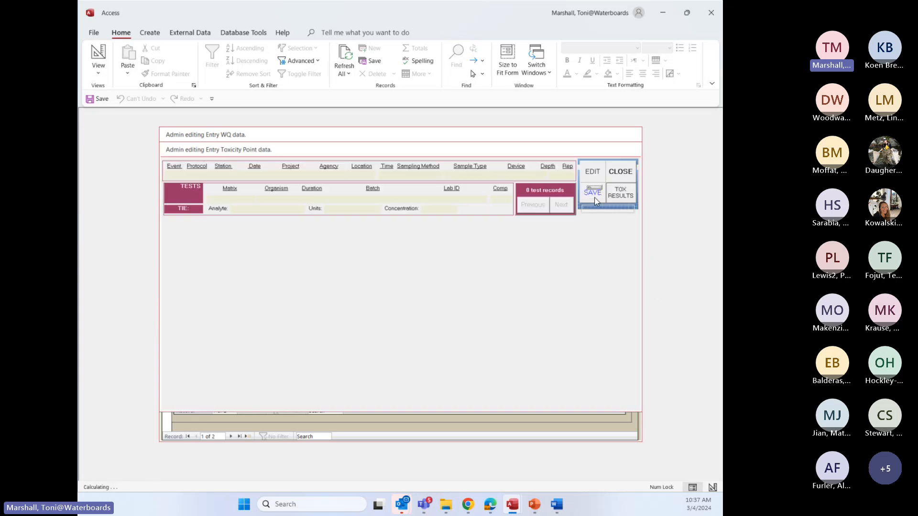
{"action": "left_click", "coordinate": [619, 173]}
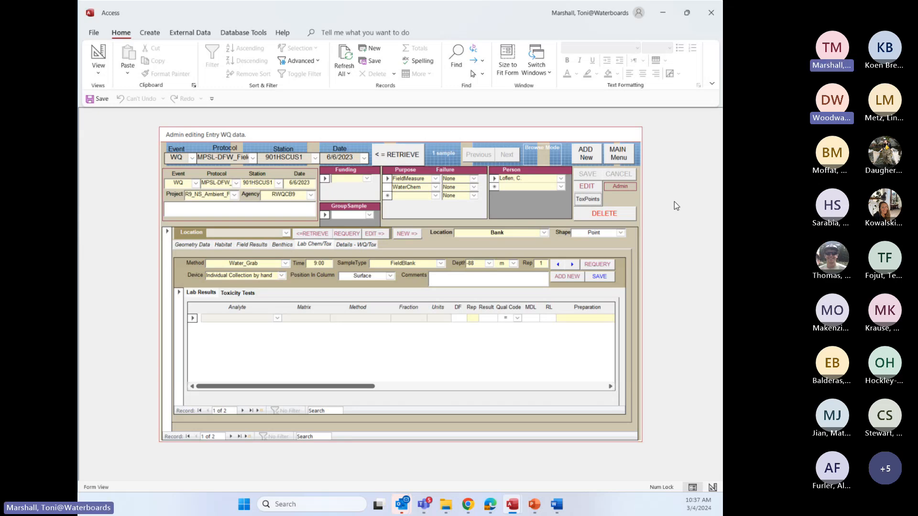
{"action": "left_click", "coordinate": [193, 245]}
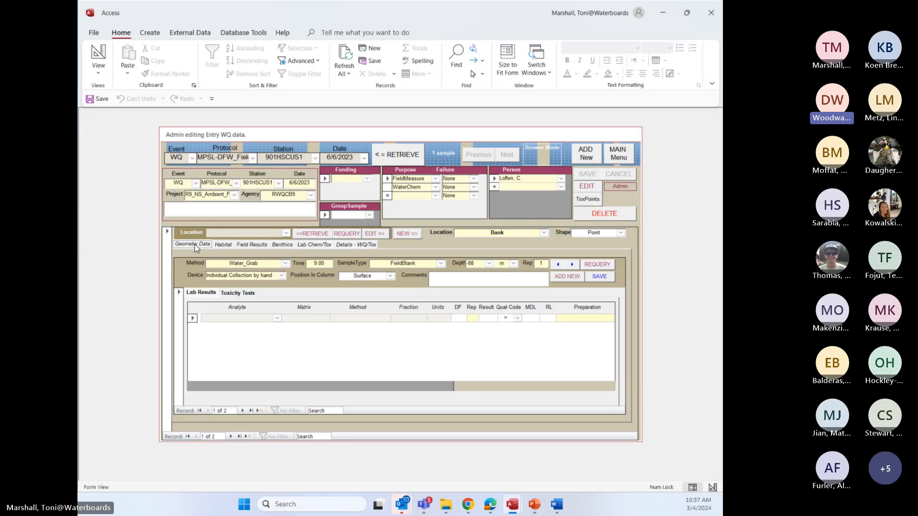